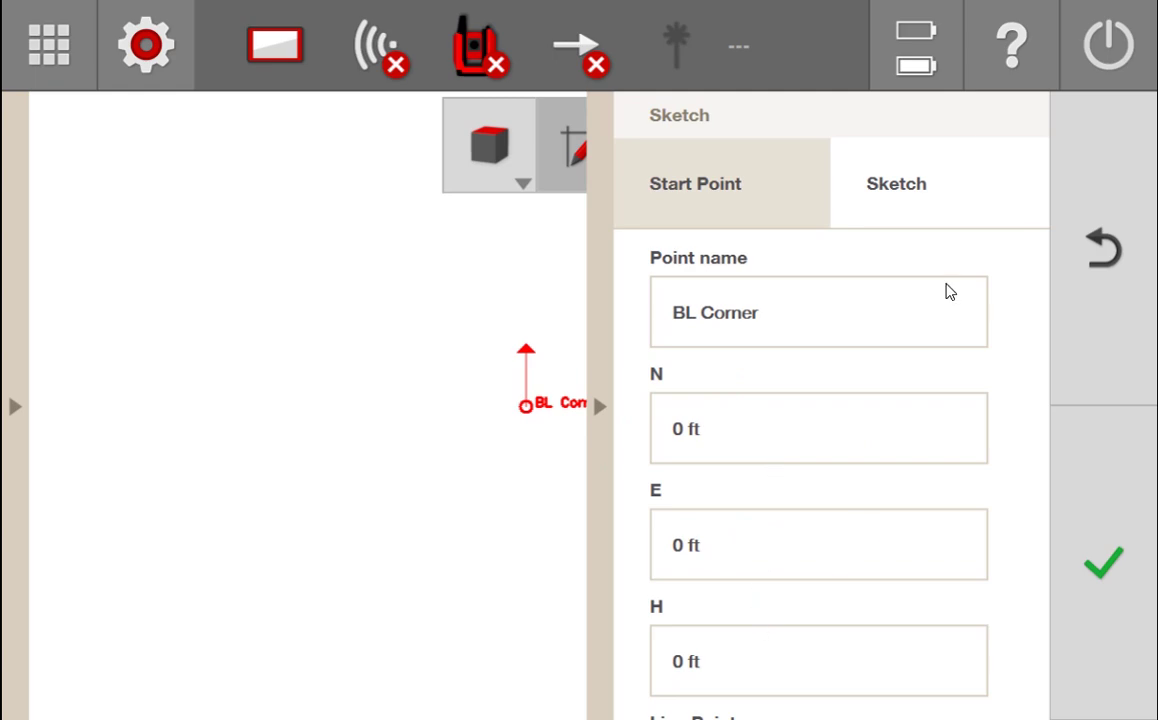
Sketch a 42' 1" line at 0° from BL Corner, creating point BL Corner1.
left_click(882, 196)
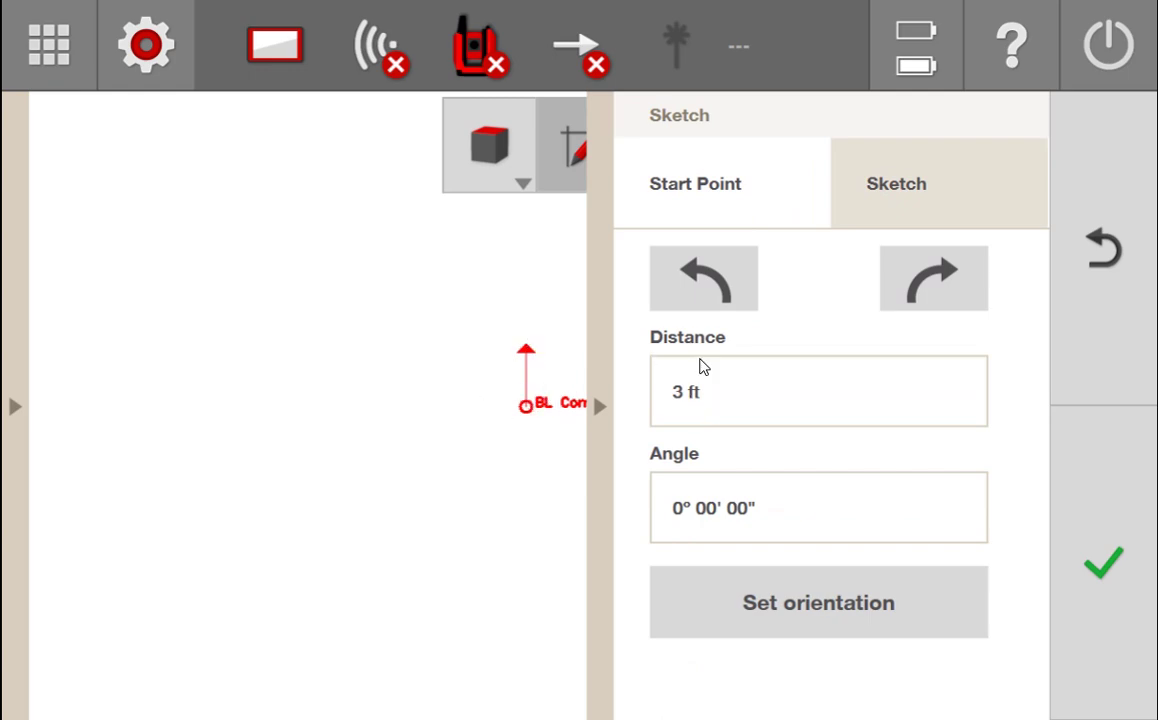
left_click(673, 396)
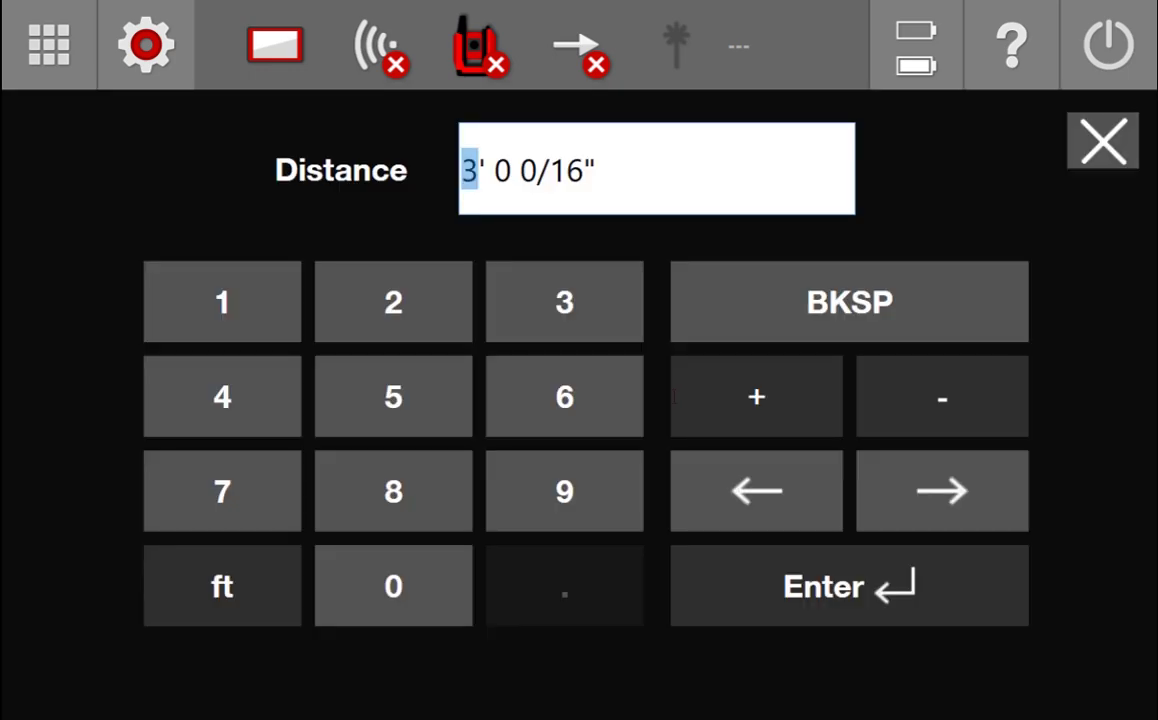
type("421")
key("Return")
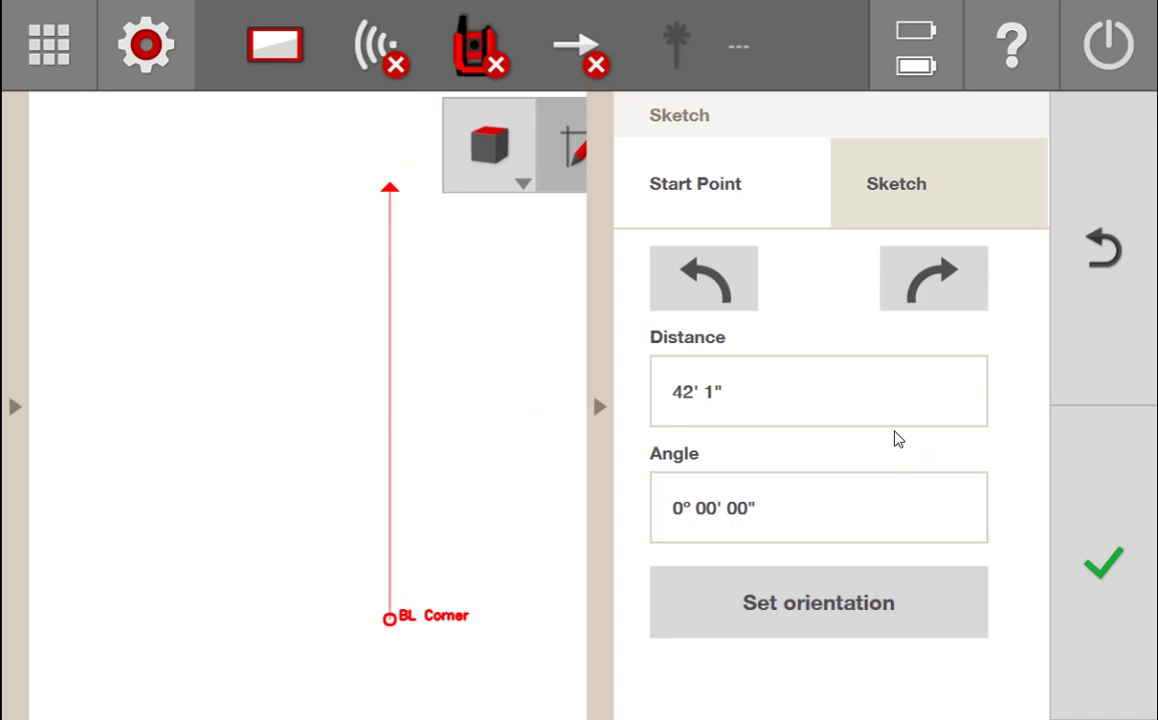
left_click(1101, 576)
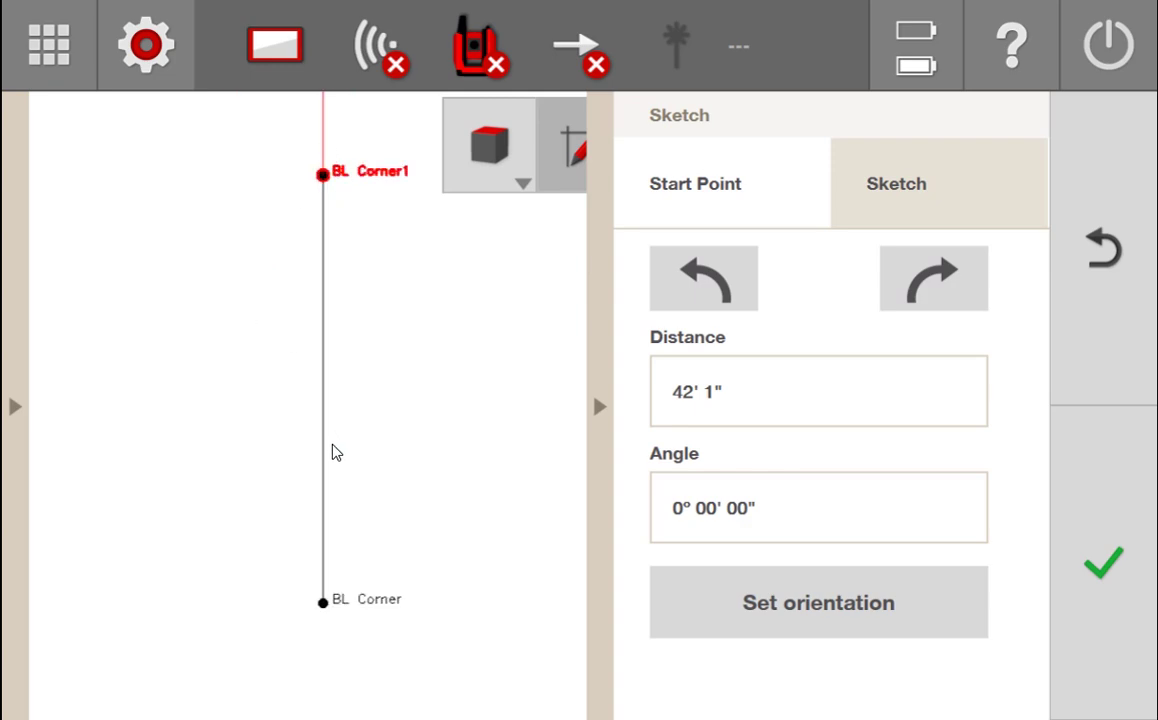
Glance at the floor-plan PDF's wall dimensions and return to the layout sketch.
key("alt+Tab")
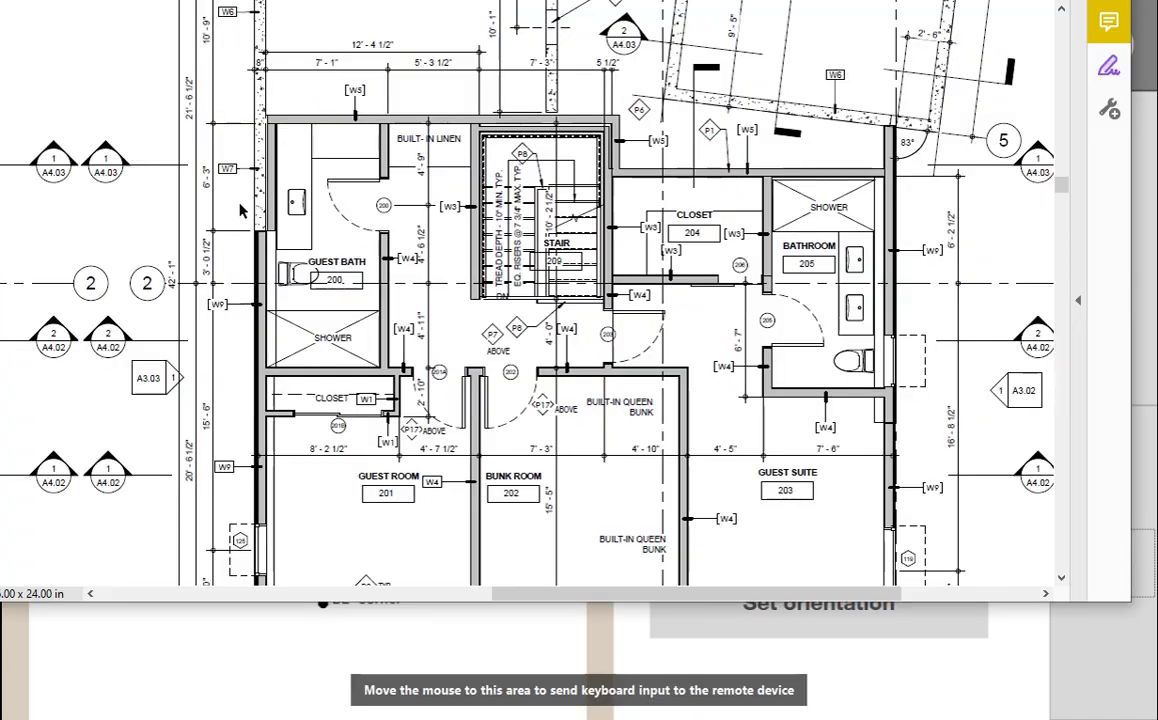
key("alt+Tab")
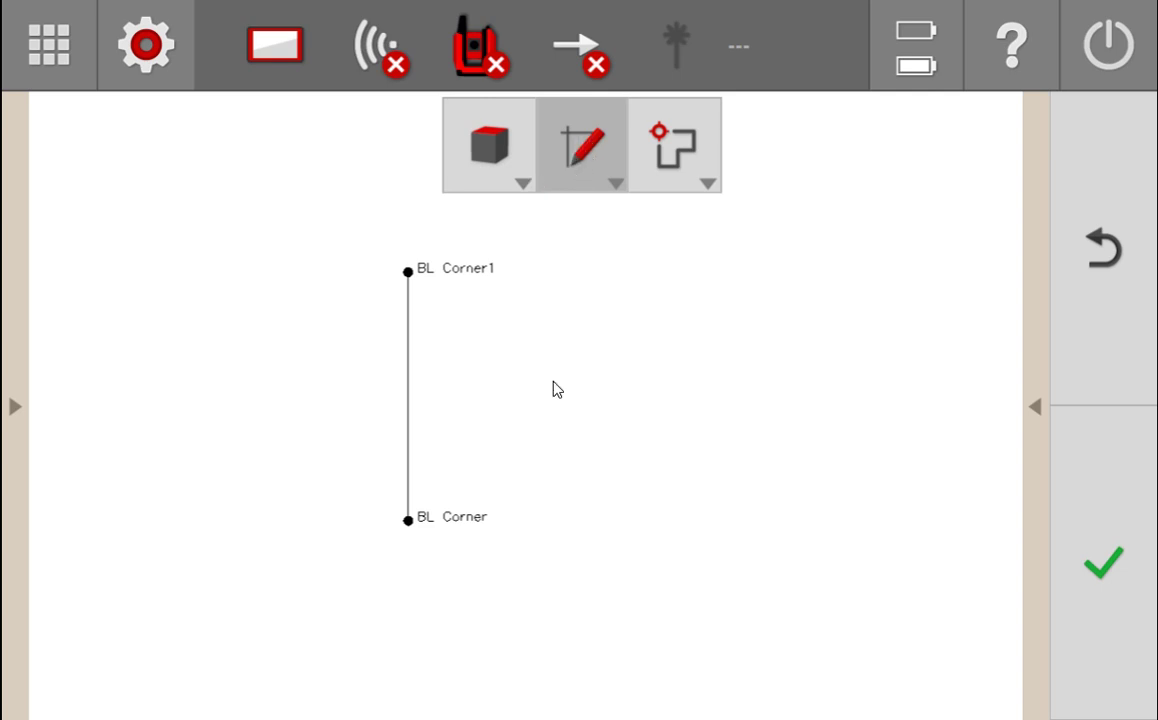
Offset the BL Corner–BL Corner1 baseline 20 ft to its left as a parallel line.
left_click(582, 148)
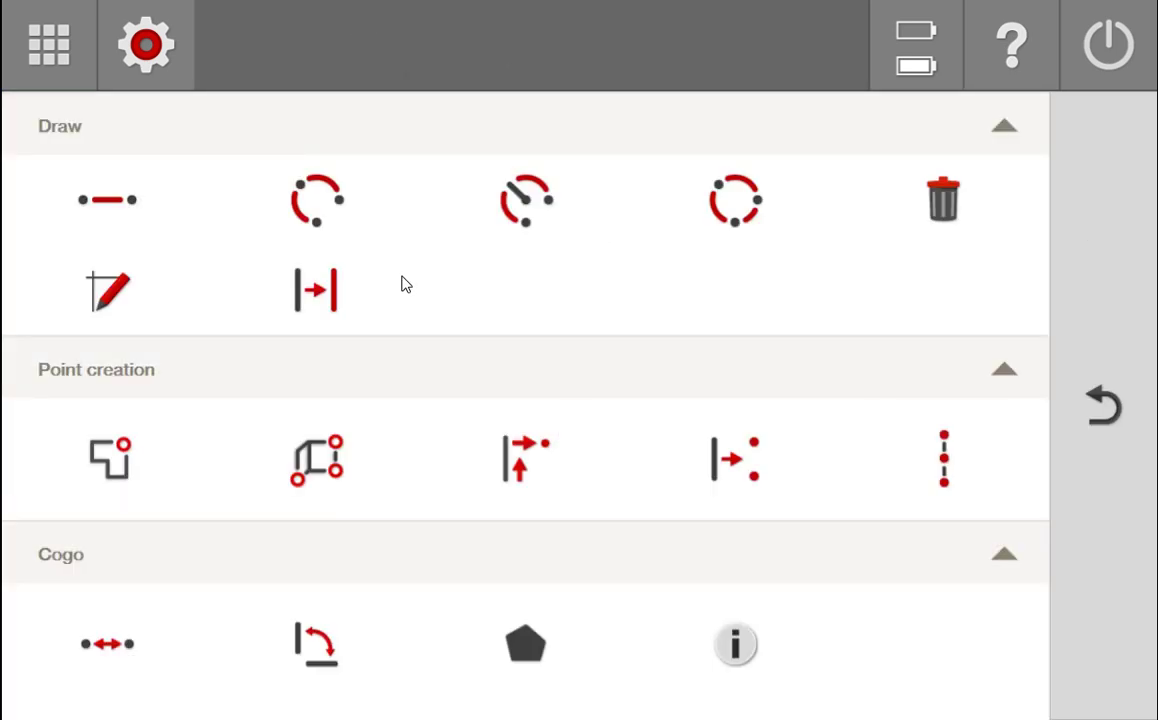
left_click(316, 294)
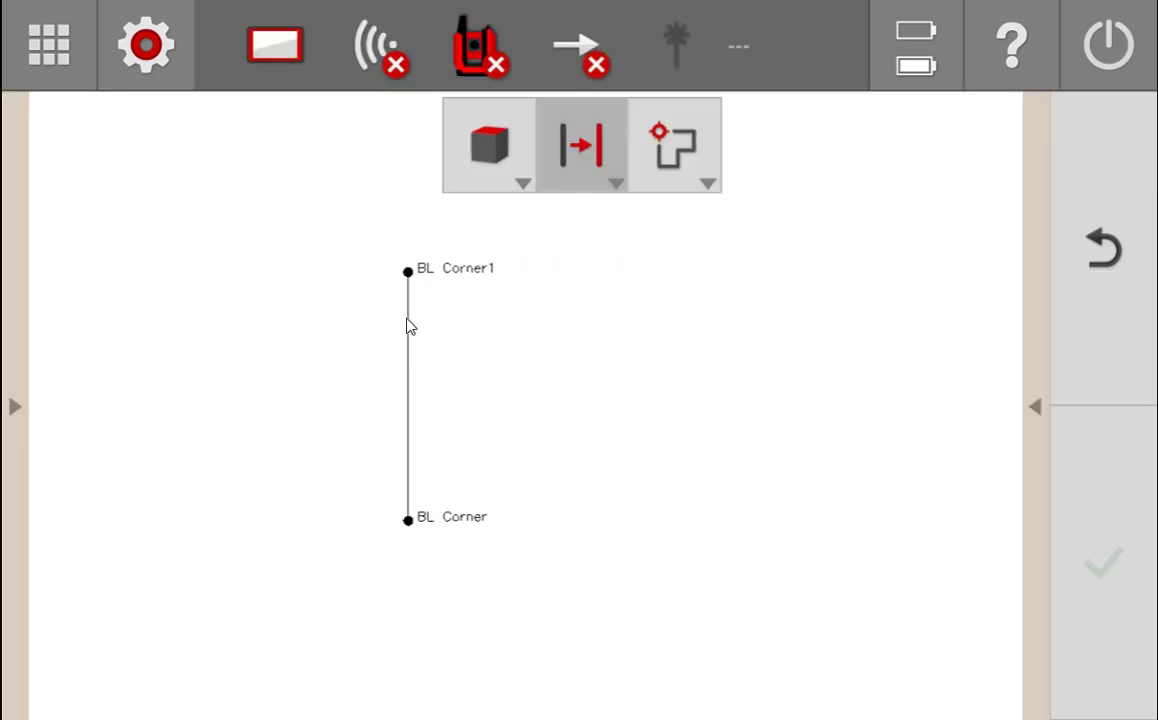
left_click(410, 318)
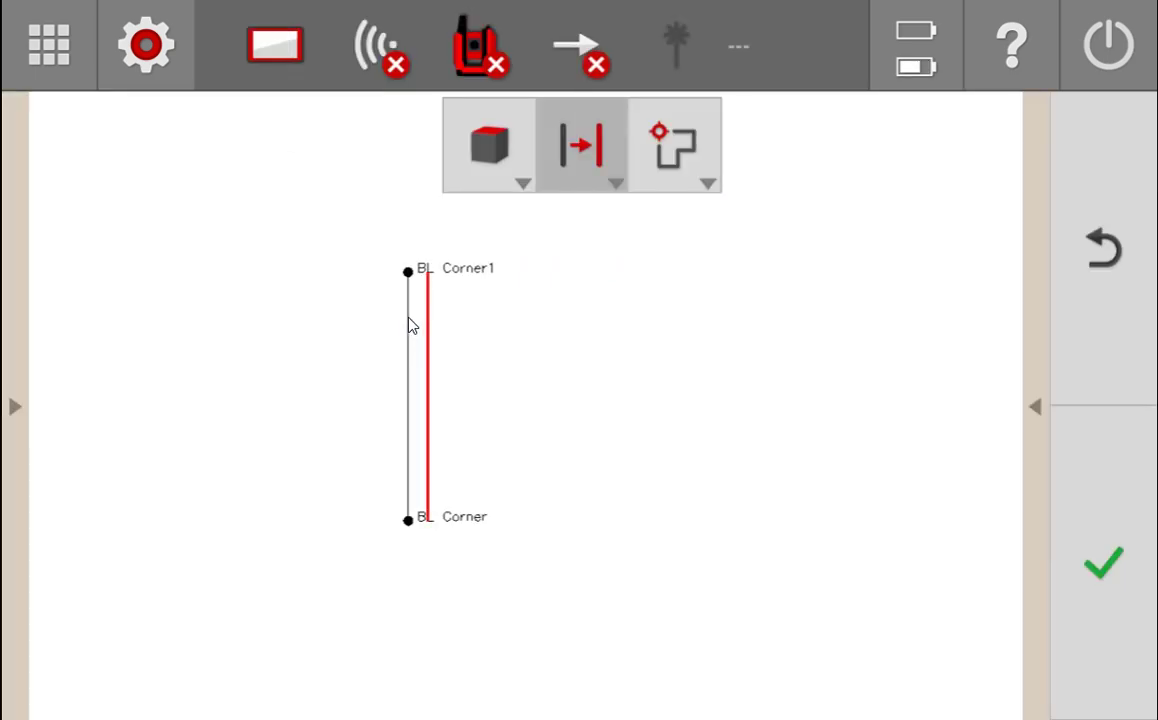
left_click(410, 320)
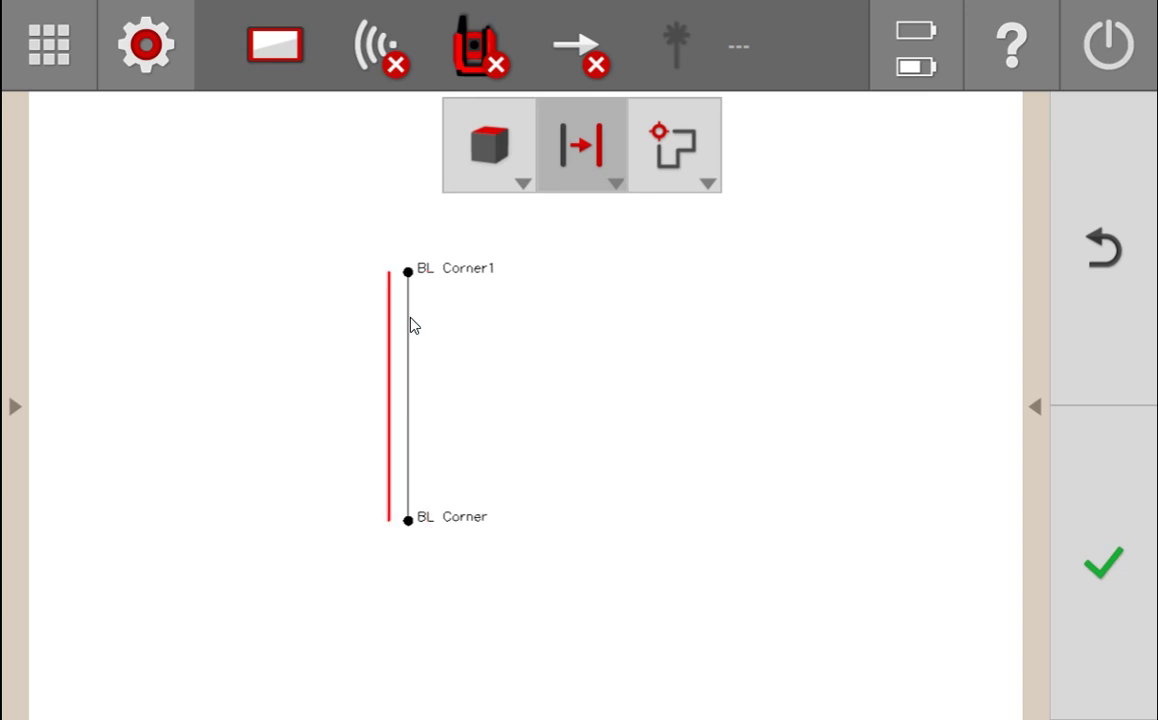
left_click(1034, 408)
left_click(675, 225)
type("20")
left_click(836, 593)
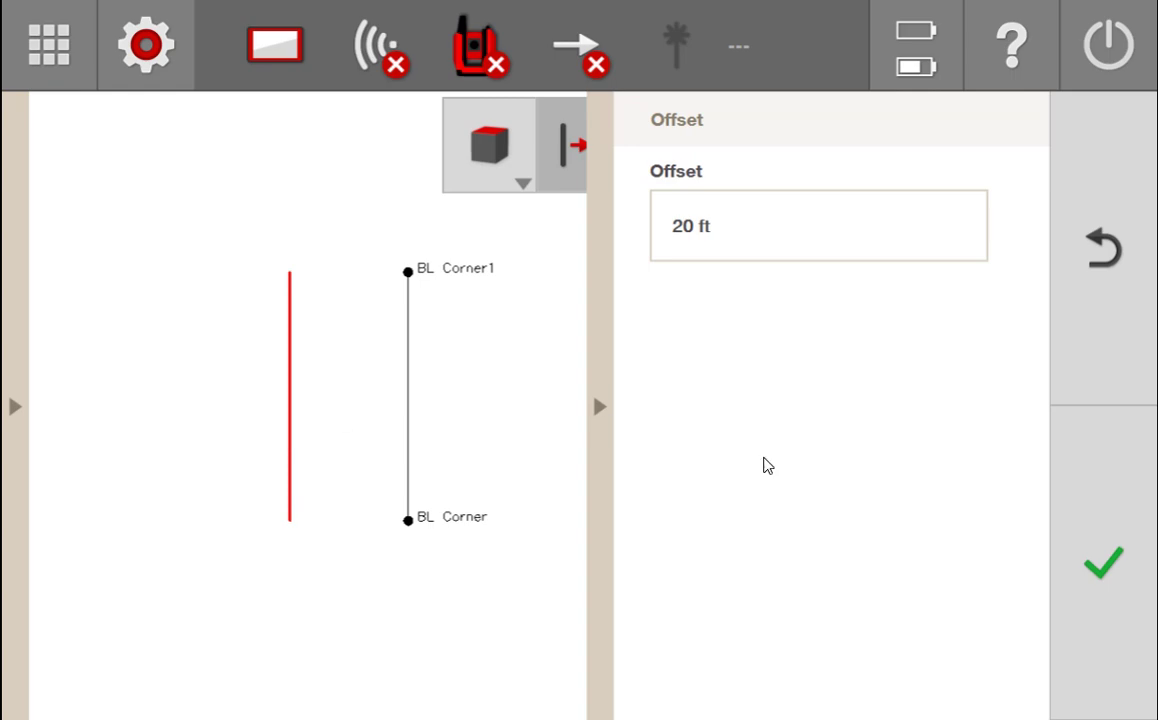
left_click(1104, 567)
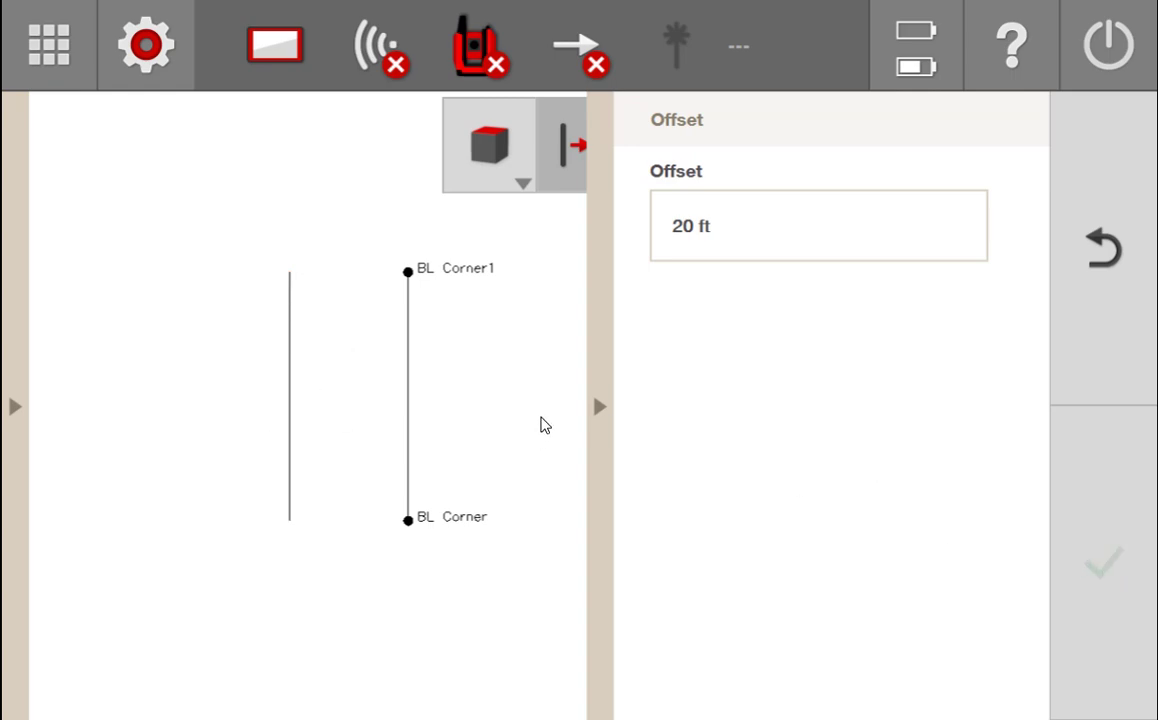
left_click(599, 408)
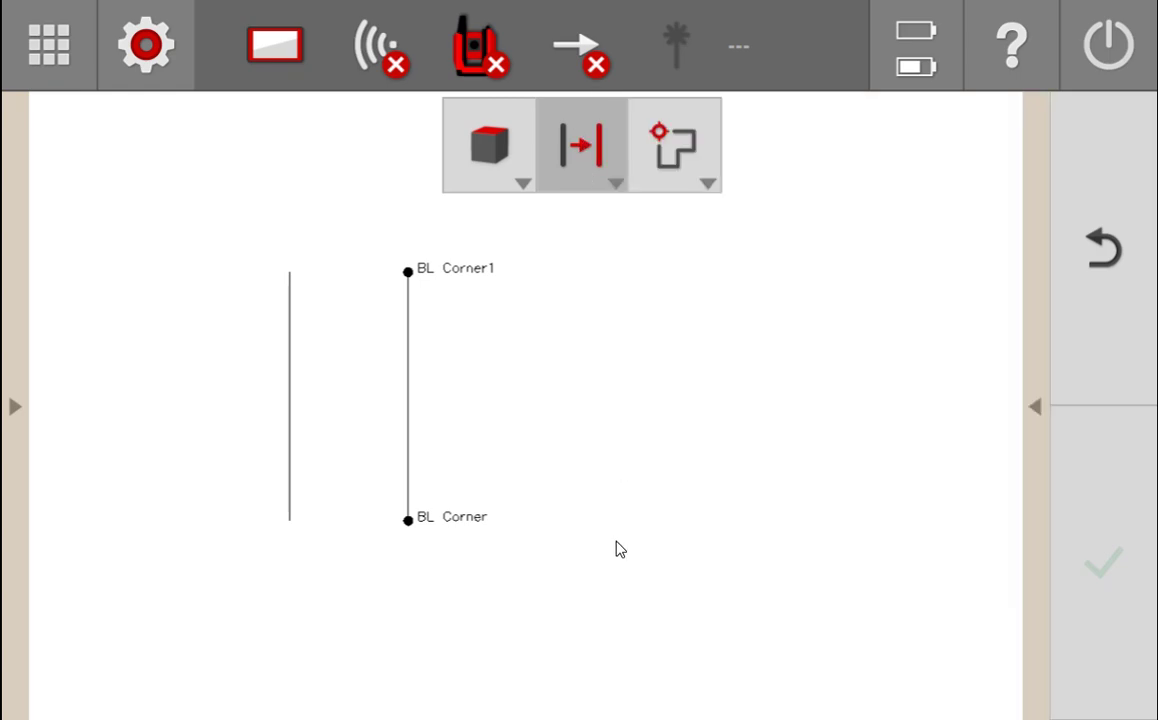
Place control points at both end points of the 20 ft offset line.
left_click(95, 440)
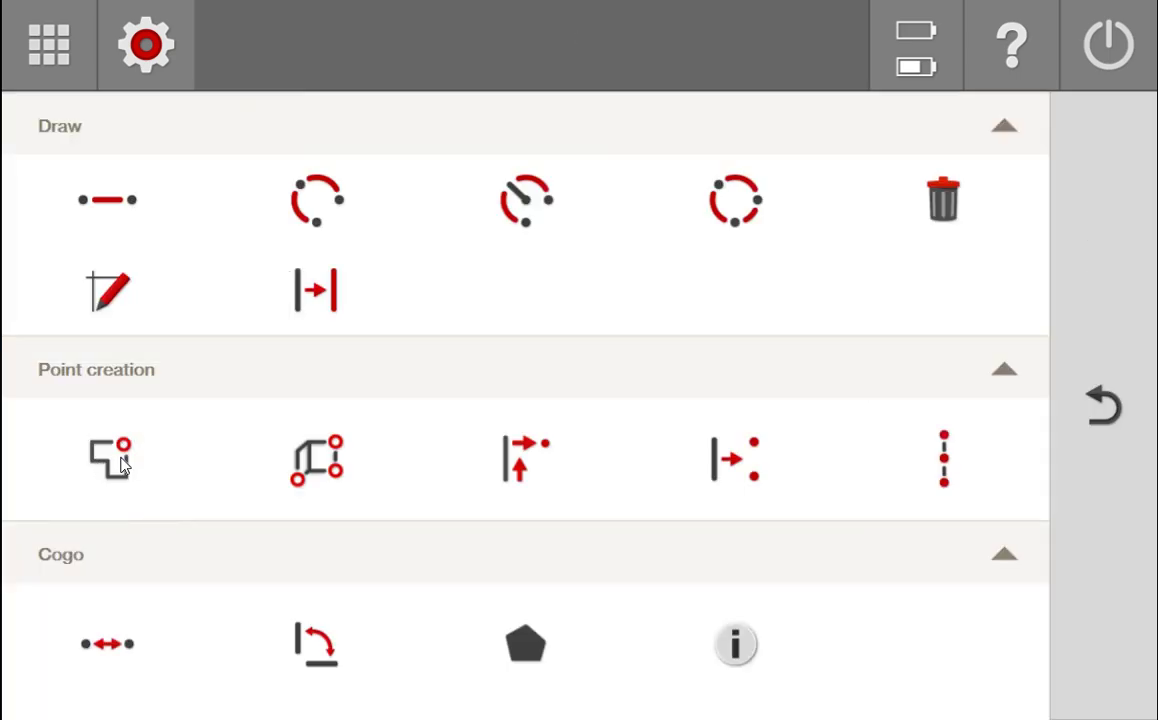
left_click(109, 412)
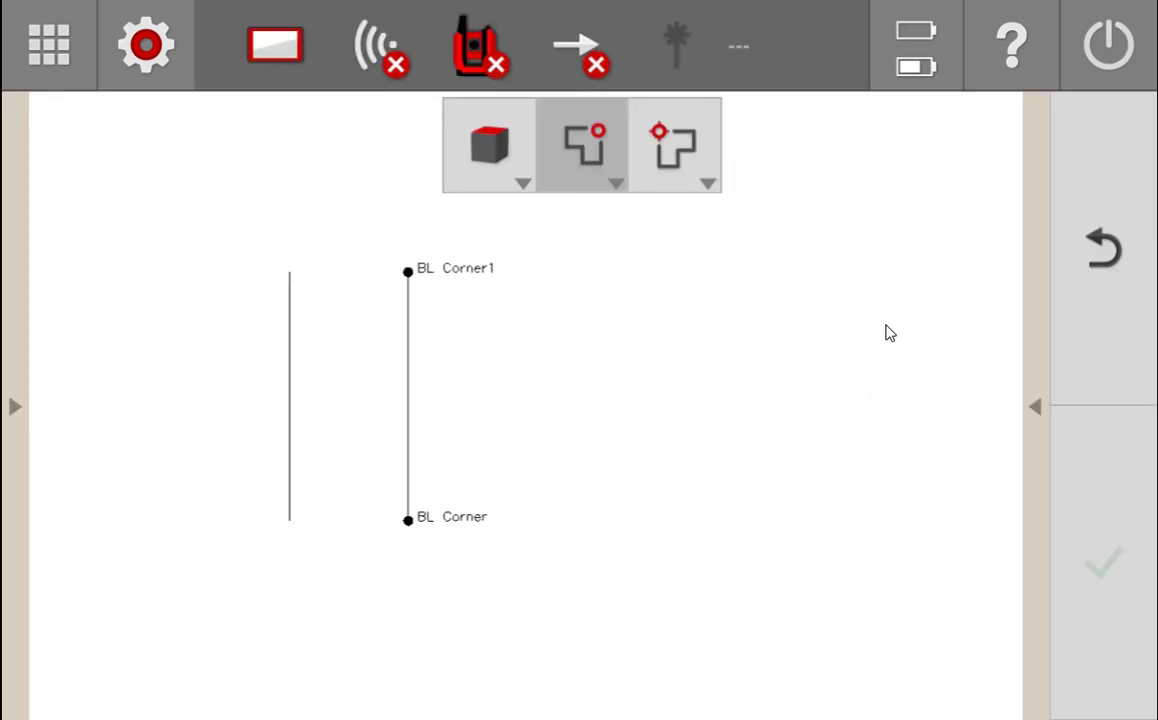
left_click(1034, 412)
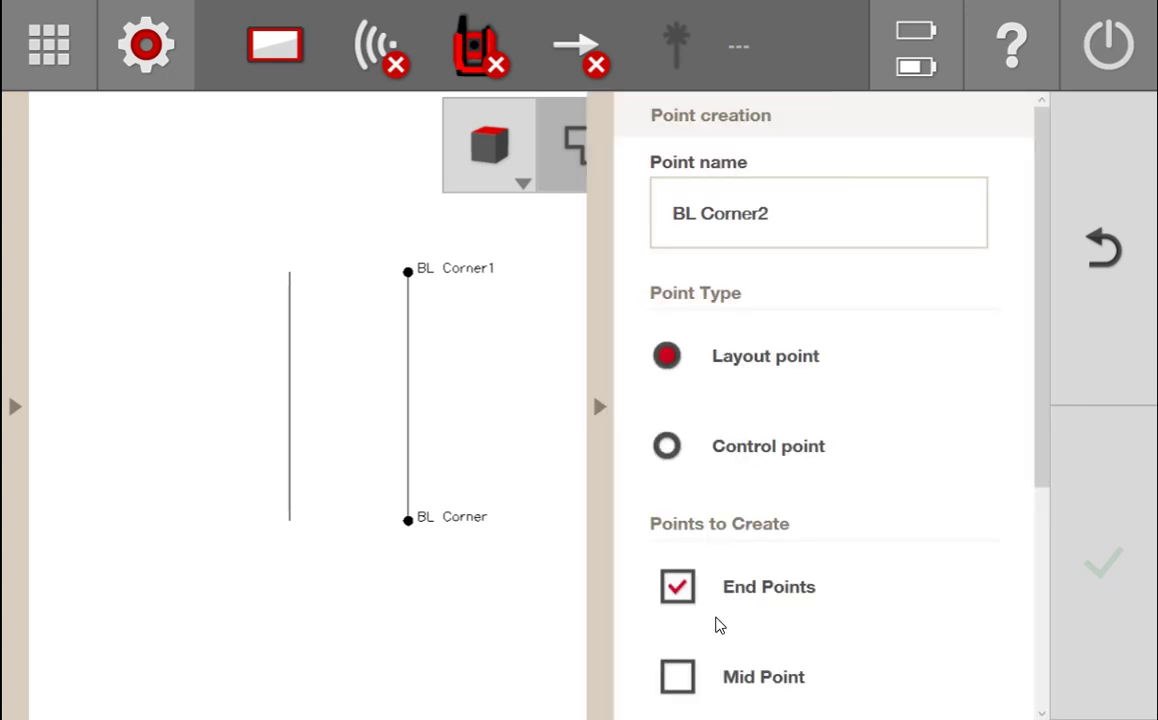
left_click(666, 446)
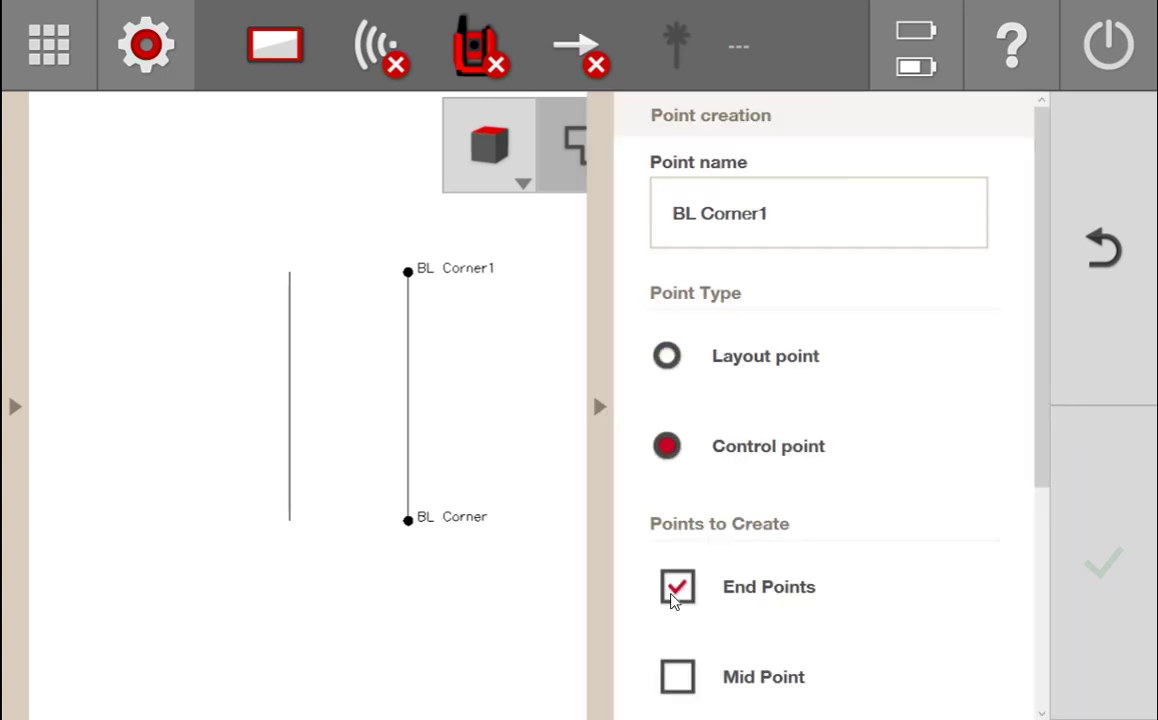
left_click(290, 358)
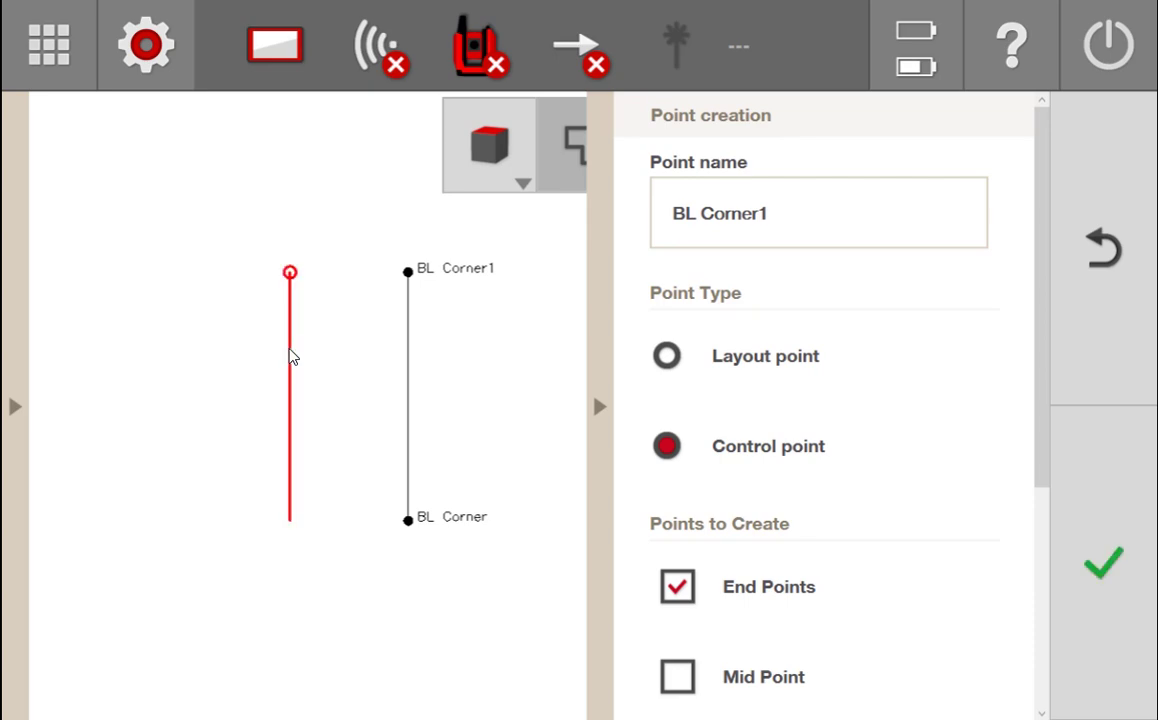
left_click(290, 518)
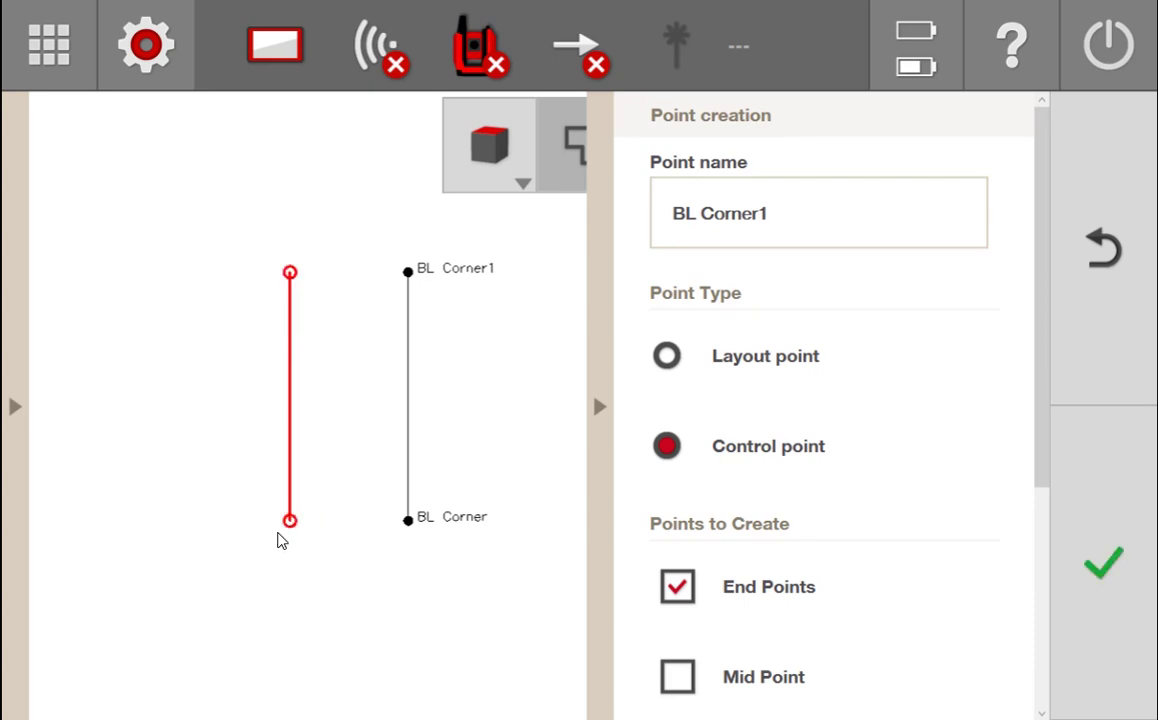
left_click(1130, 570)
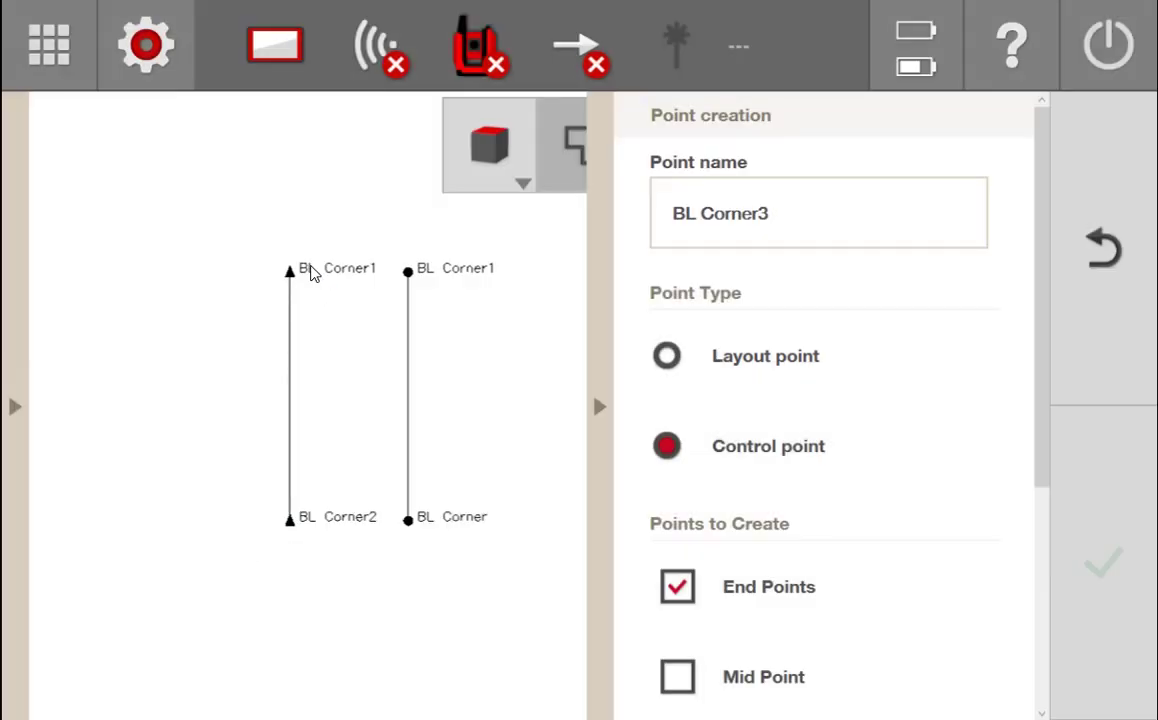
left_click(600, 406)
left_click(612, 184)
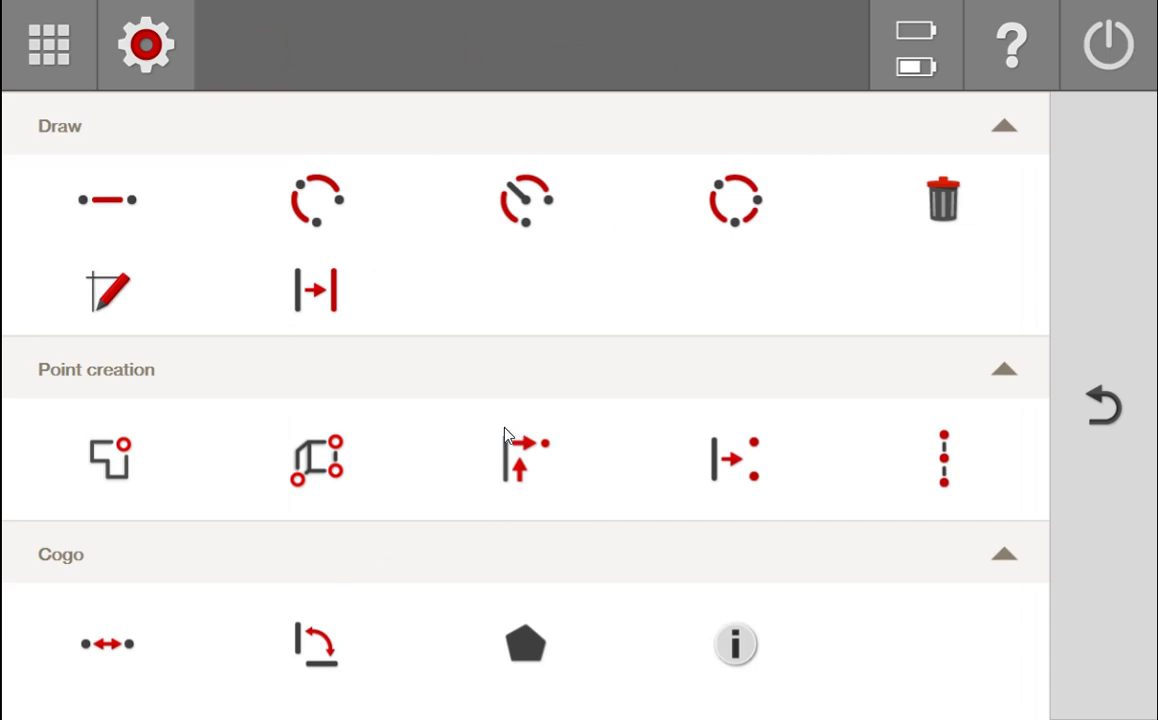
left_click(535, 441)
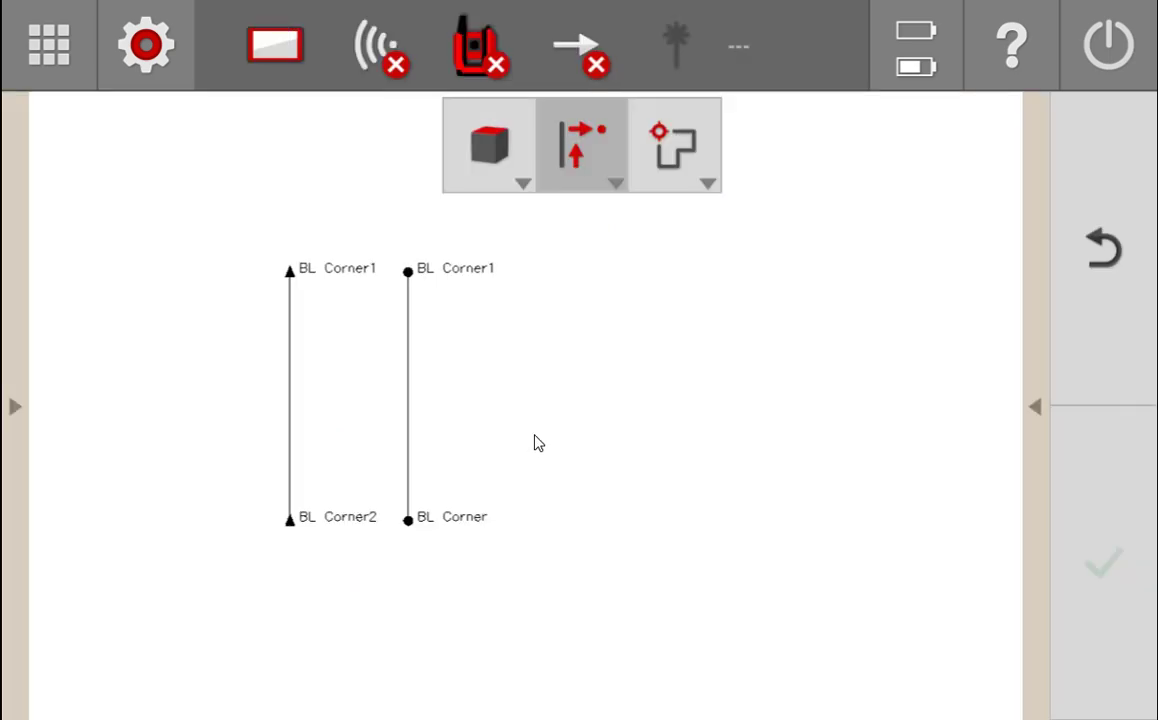
Create a control point offset from BL Corner1 by dN 10 ft and dE -10 ft.
left_click(445, 273)
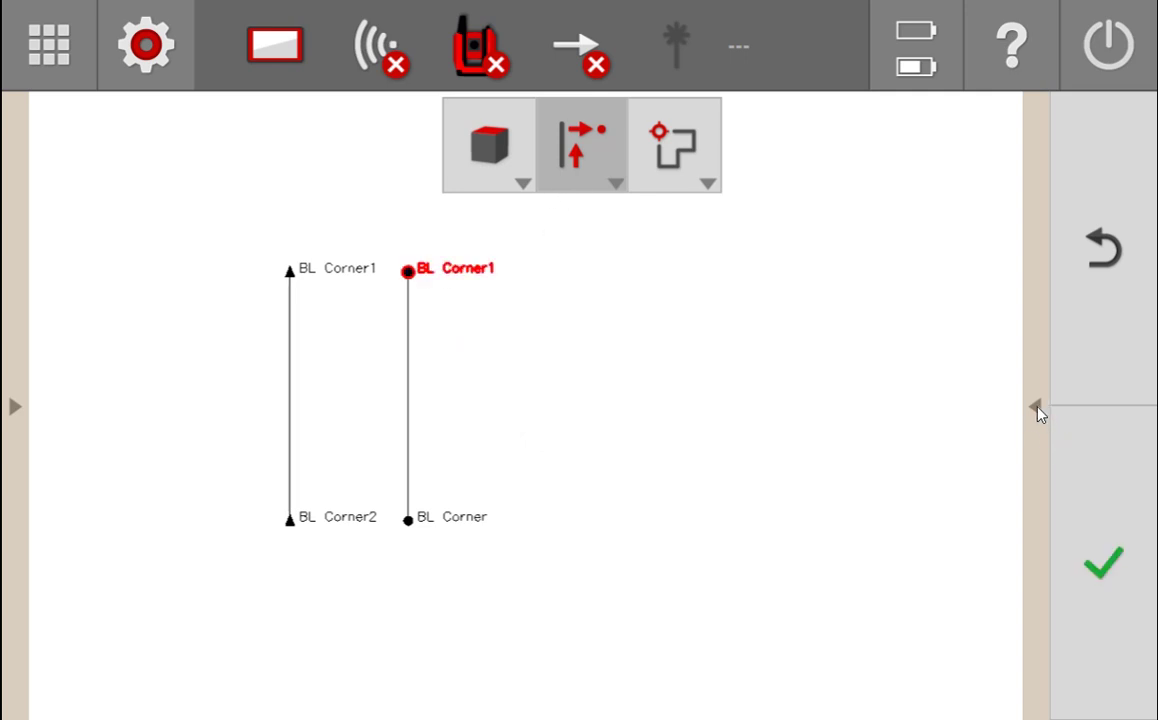
left_click(1036, 409)
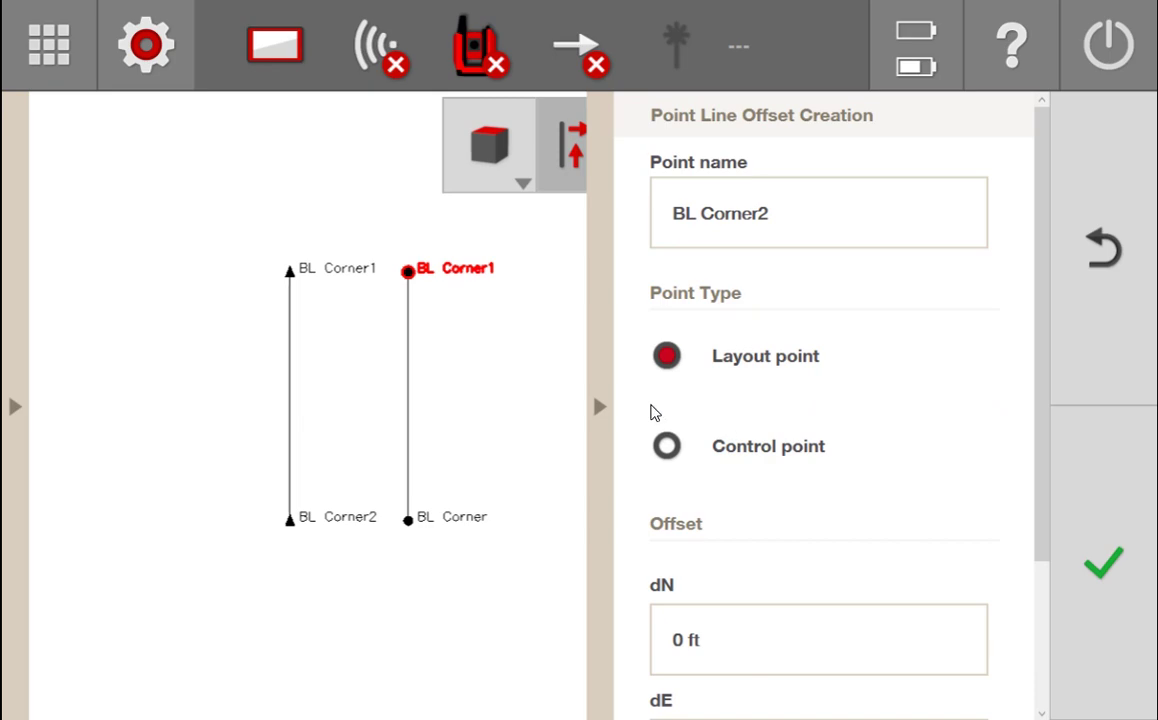
left_click(804, 452)
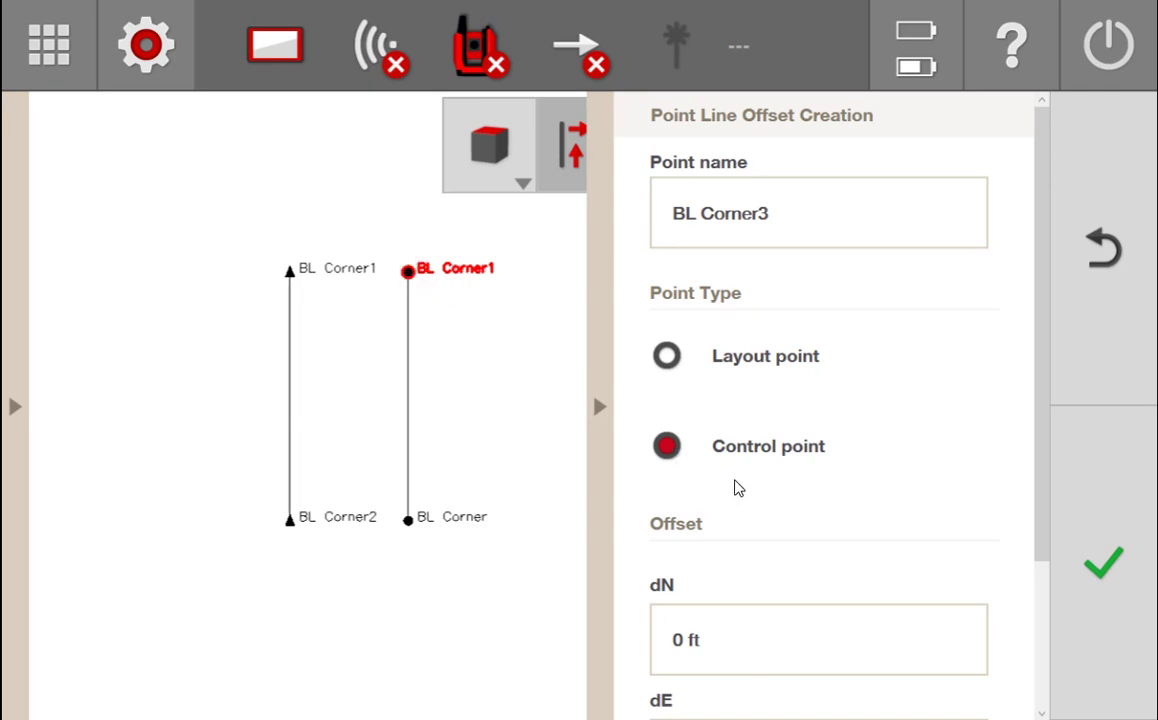
left_click(672, 640)
type("10")
key("Return")
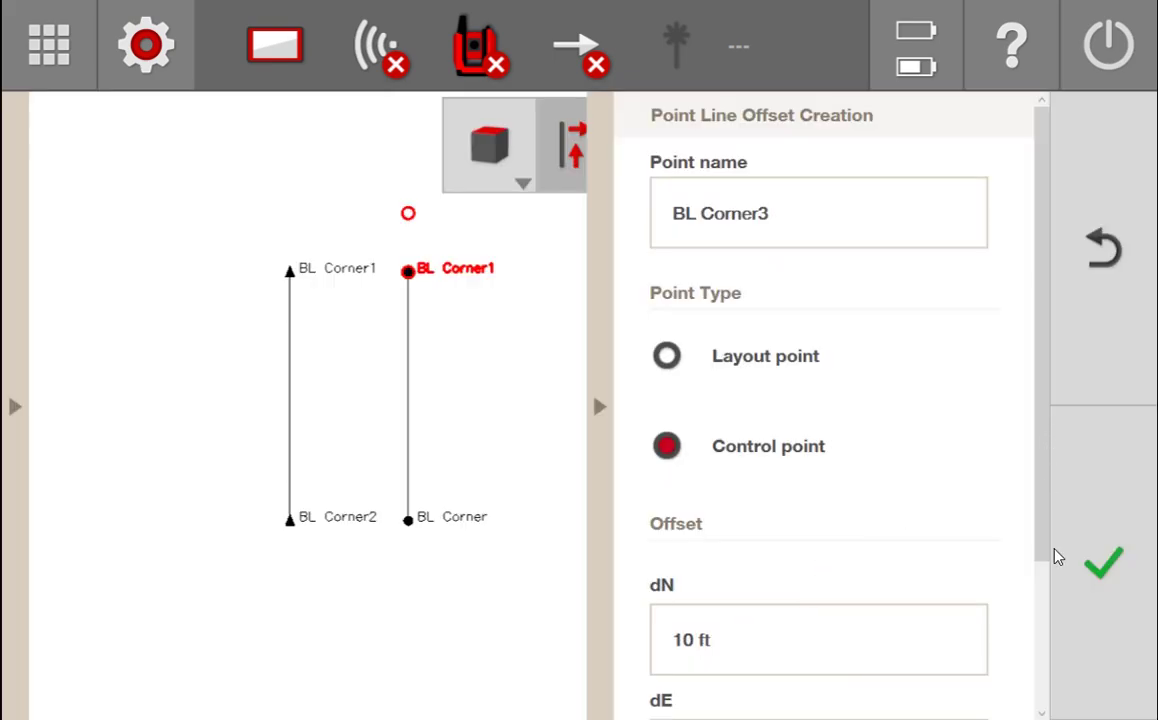
scroll(1053, 533, "down", 2)
left_click(918, 658)
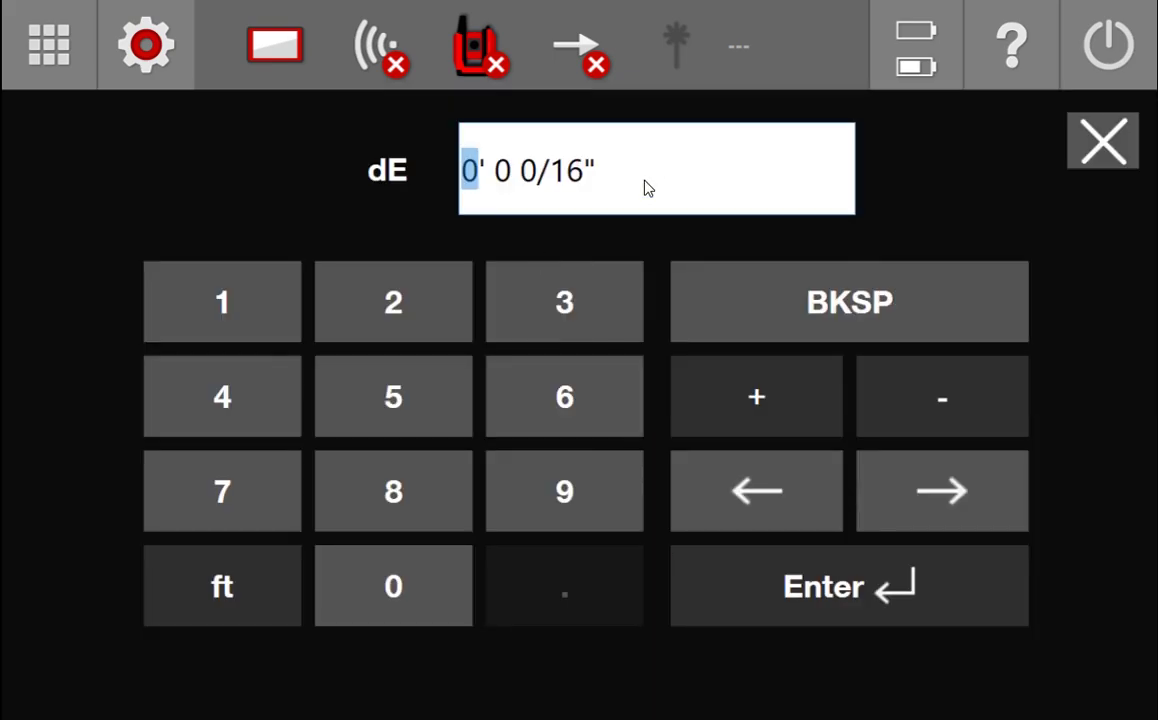
type("-10")
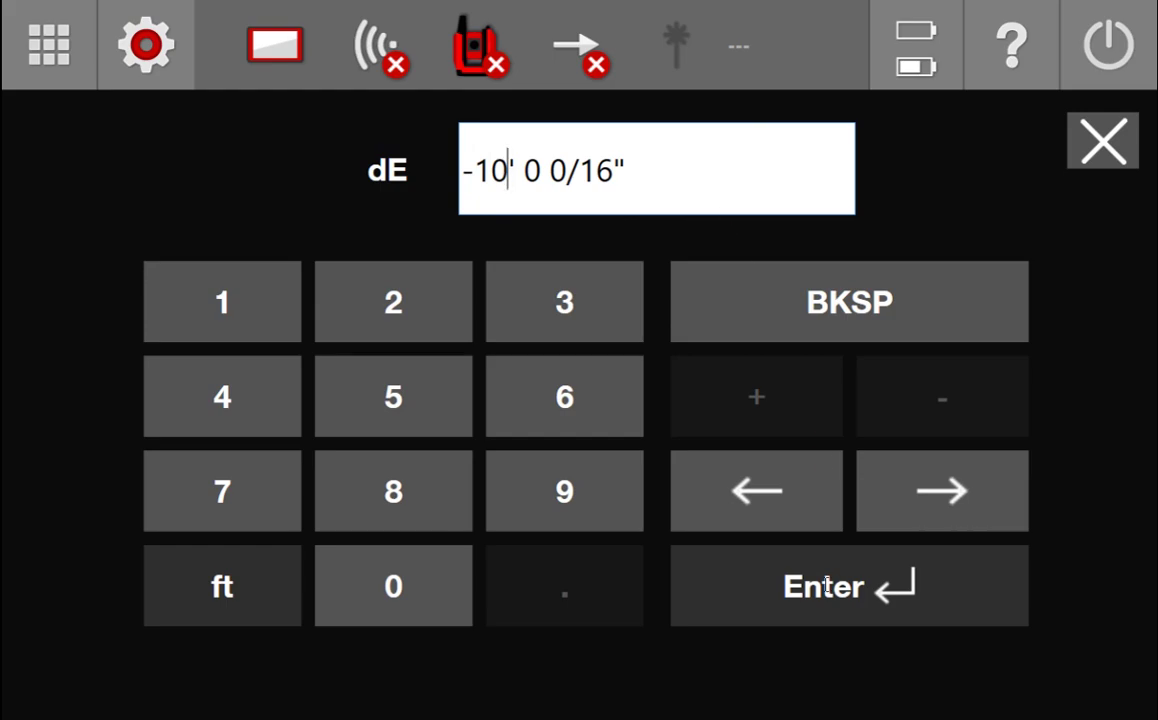
left_click(826, 586)
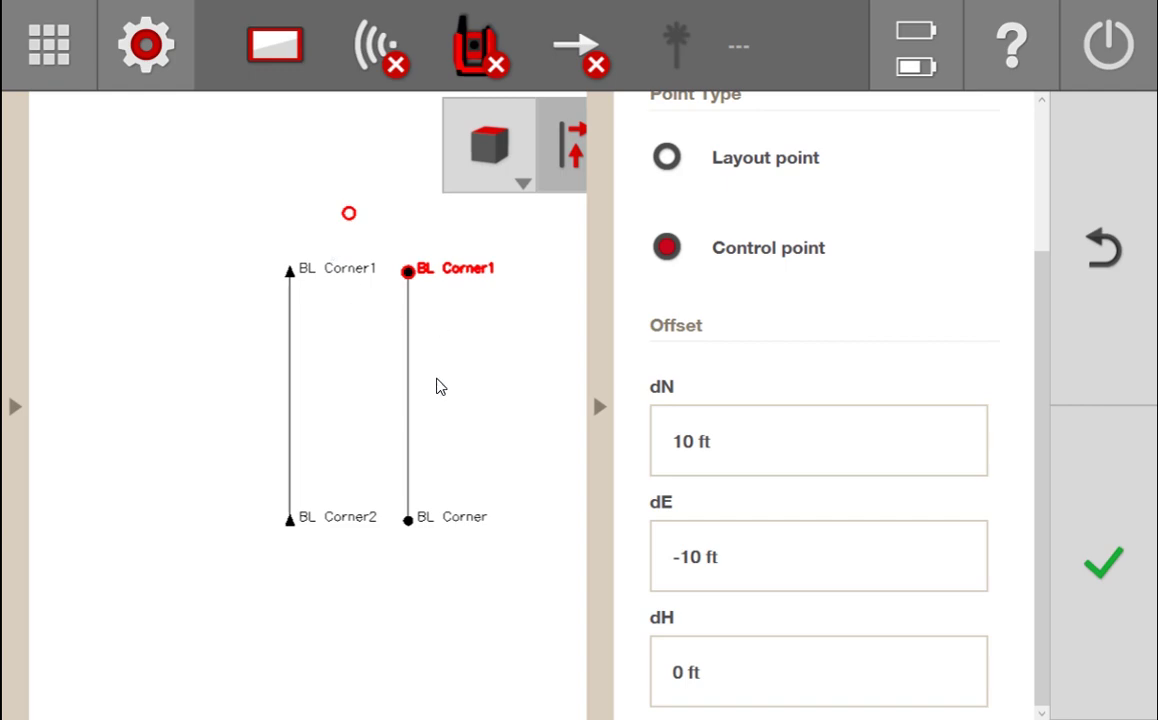
Collapse the point panel and switch to the pencil Sketch tool under Draw.
left_click(600, 405)
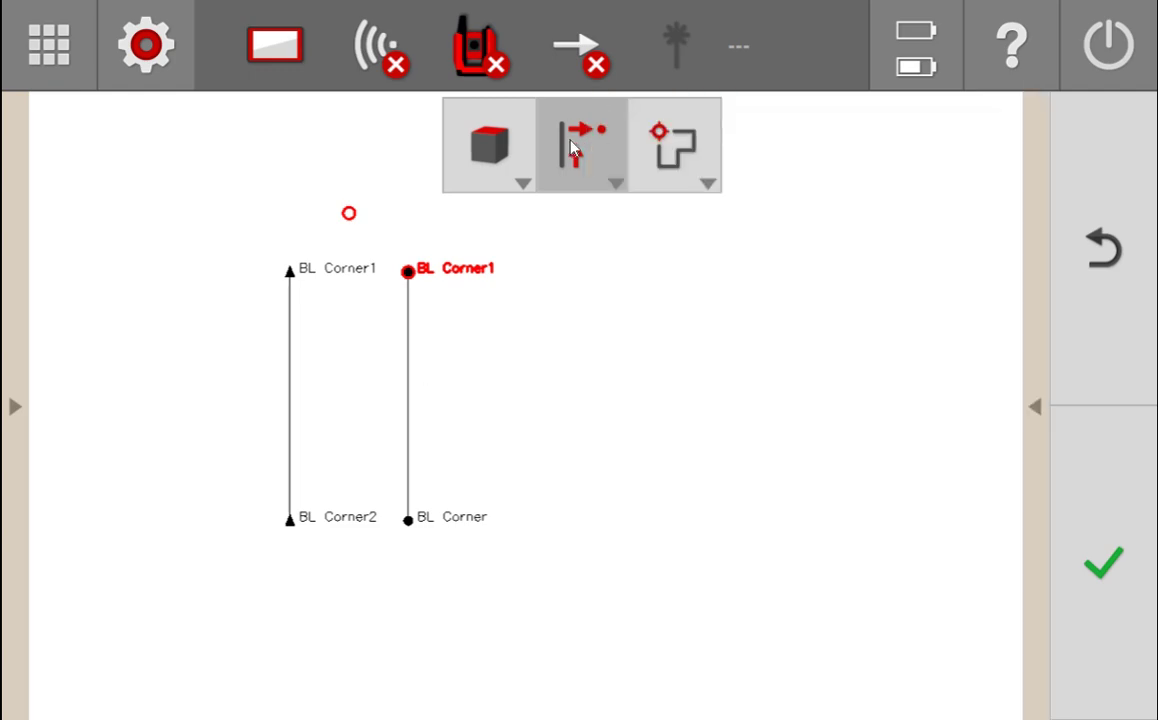
left_click(490, 145)
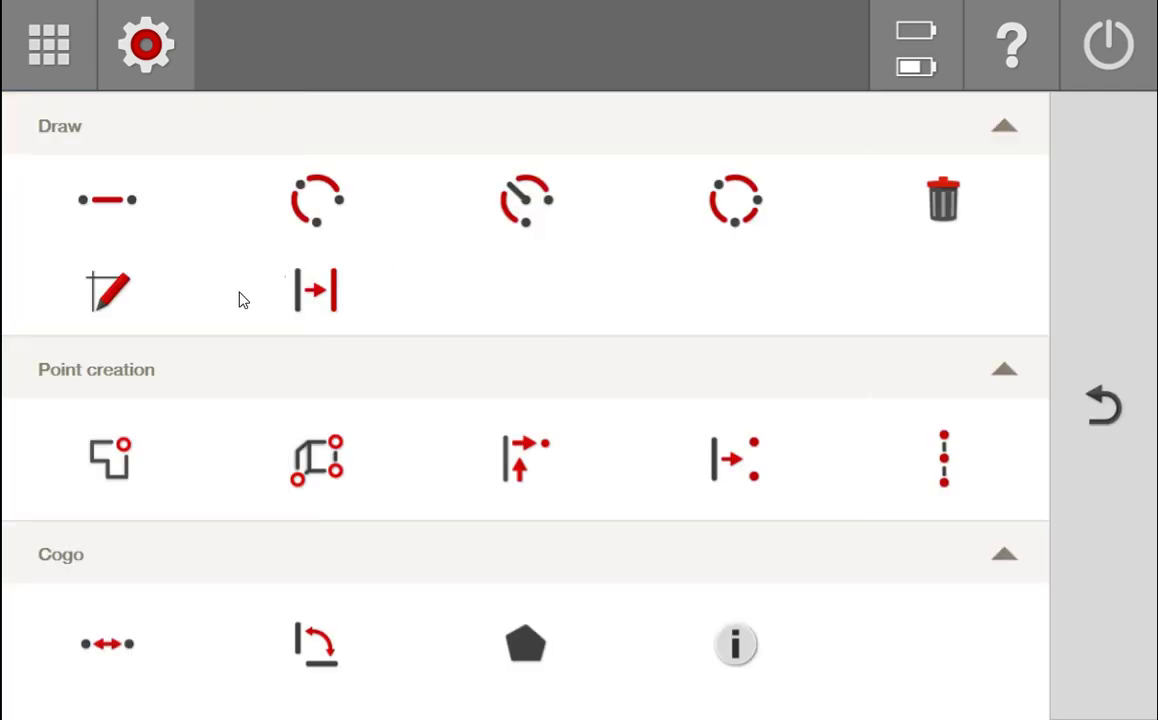
left_click(108, 292)
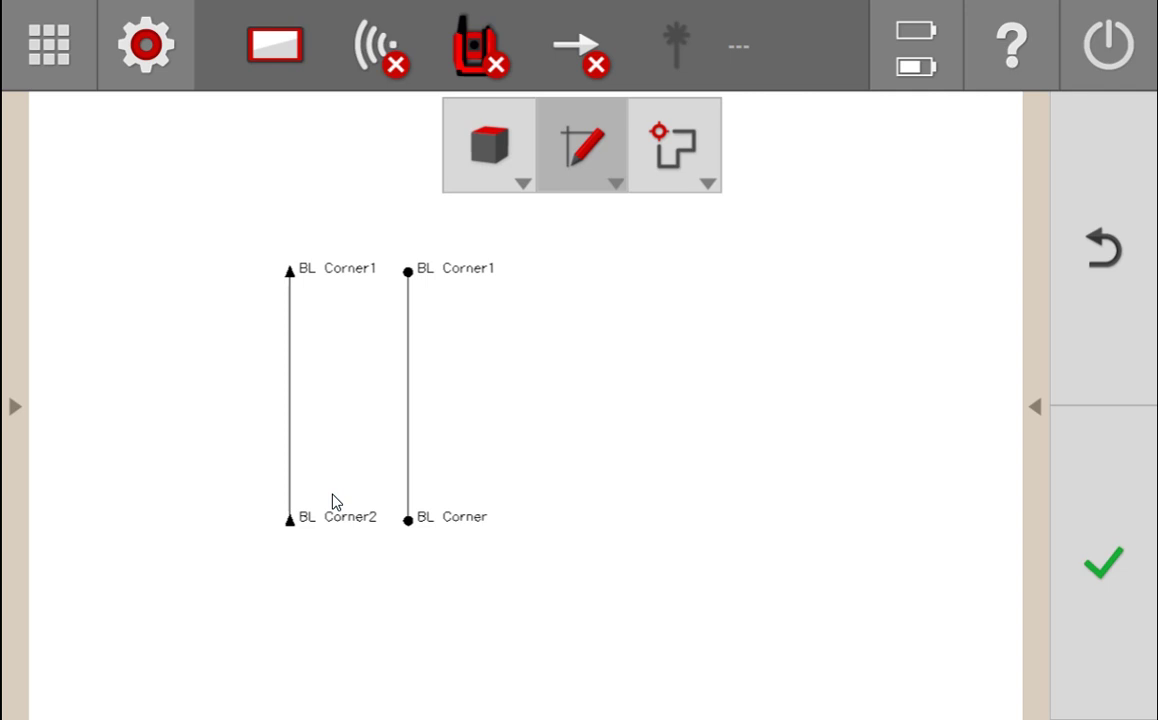
Scroll the floor-plan PDF to the guest rooms showing the 37' - 3" overall width.
key("alt+Tab")
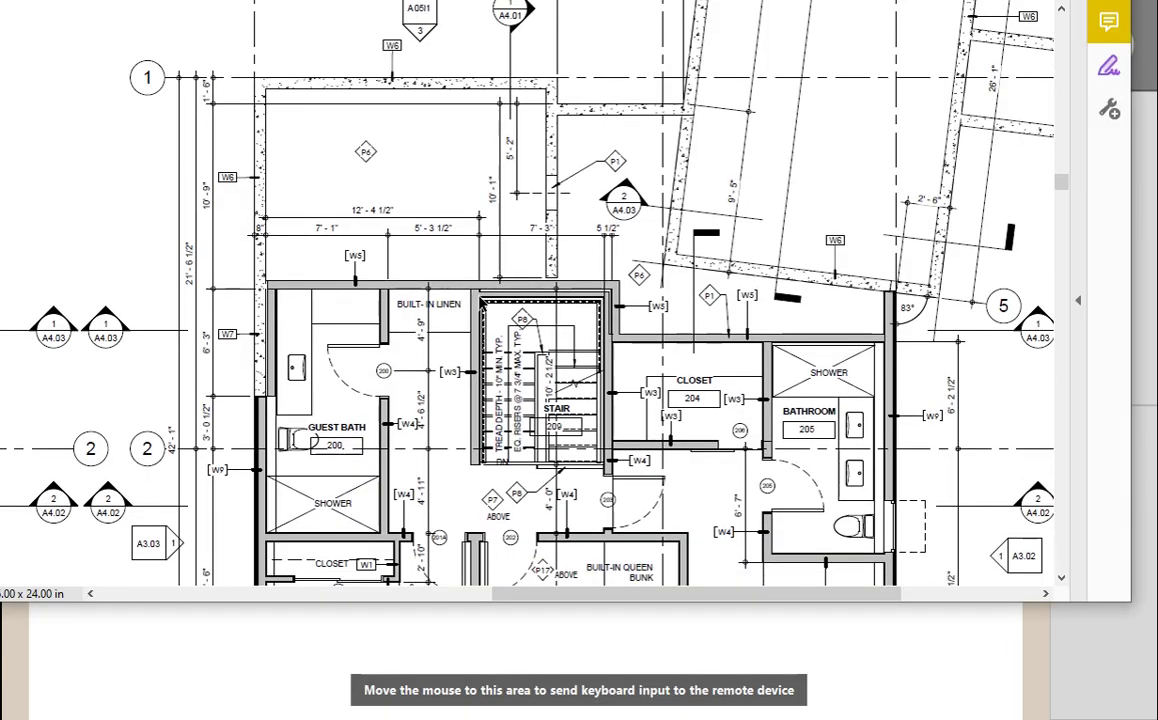
scroll(621, 118, "down", 5)
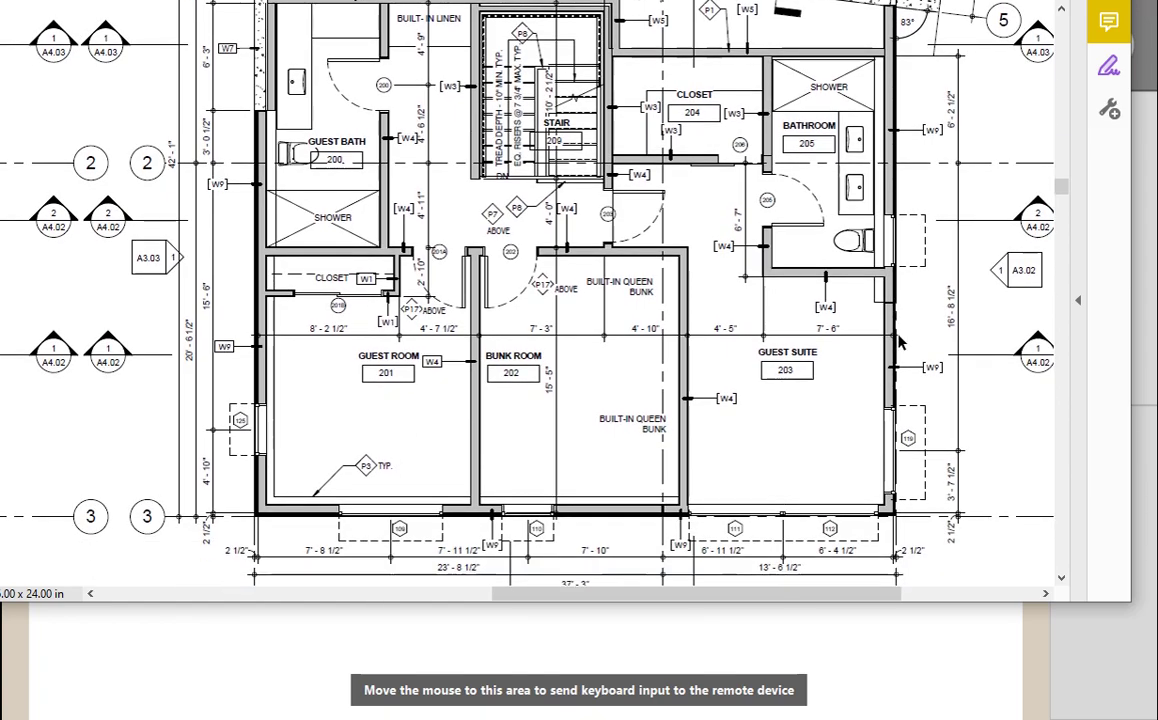
mouse_move(808, 594)
left_mouse_down()
mouse_move(731, 597)
mouse_move(786, 592)
left_mouse_up()
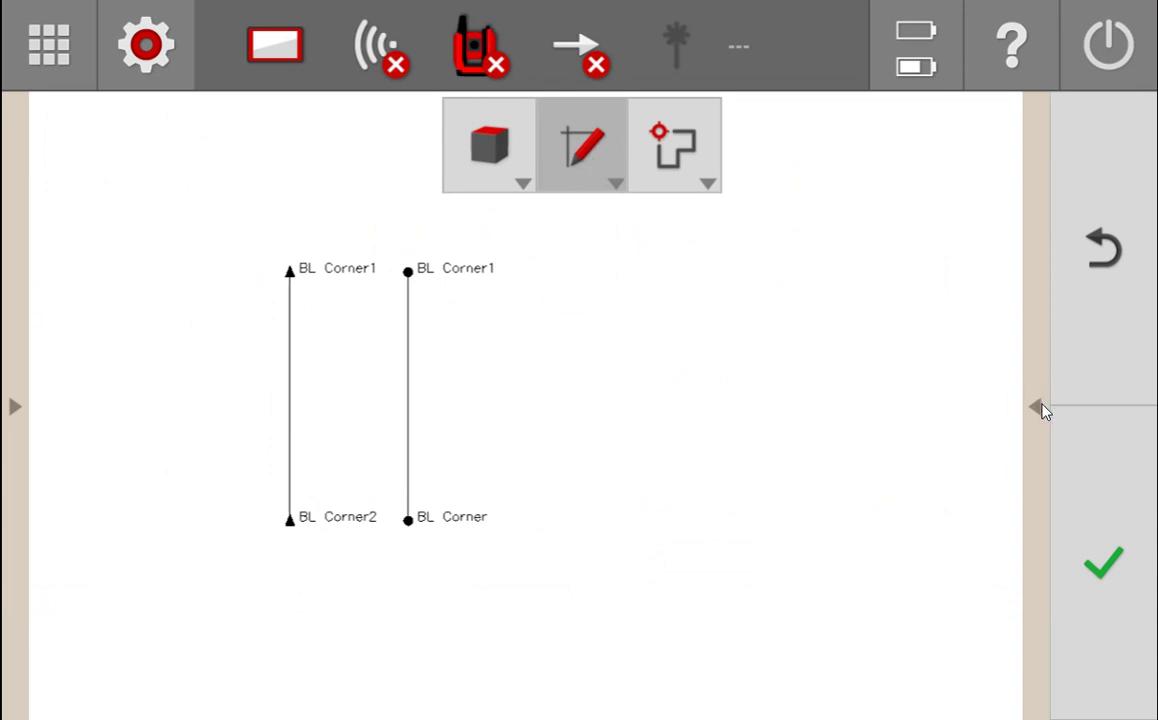
Start a sketch from BL Corner at 90° with a 37' 3" distance, then check the floor plan.
left_click(1037, 407)
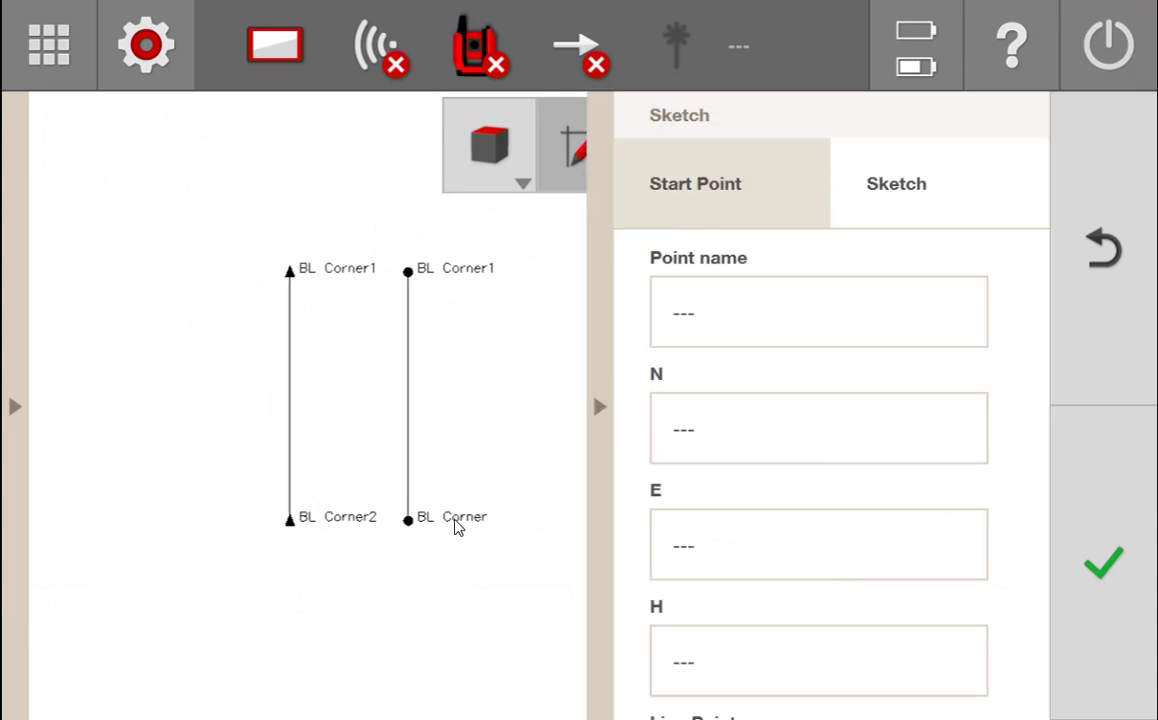
left_click(455, 522)
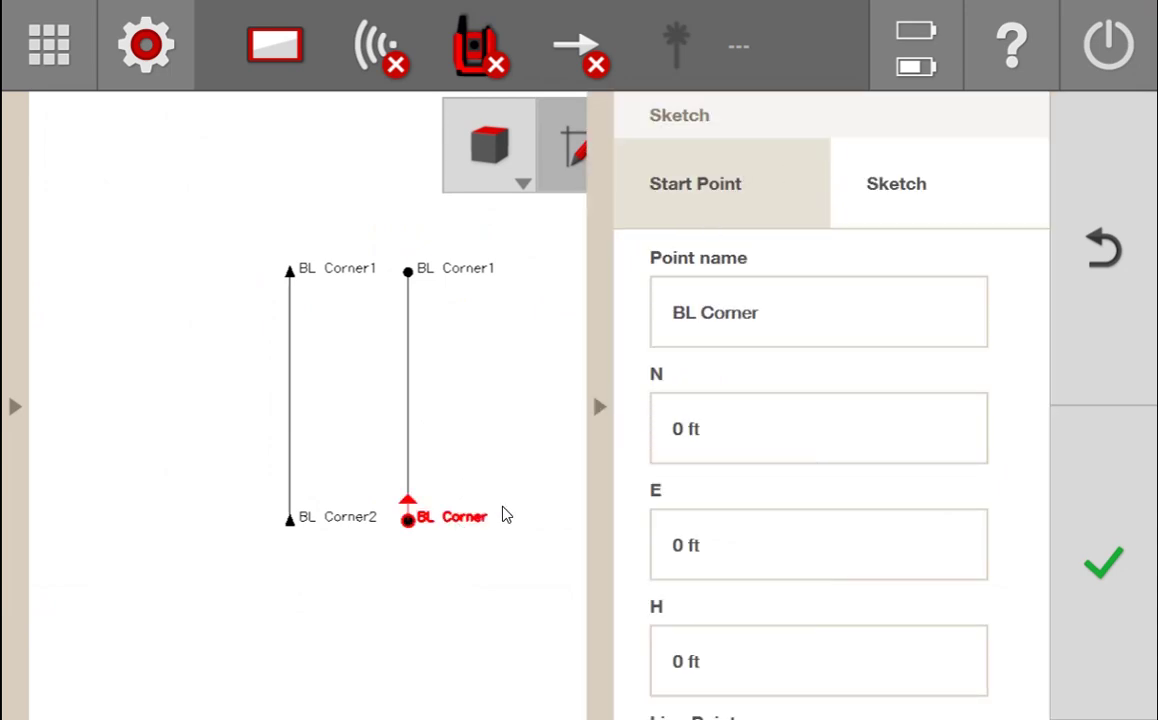
left_click(908, 192)
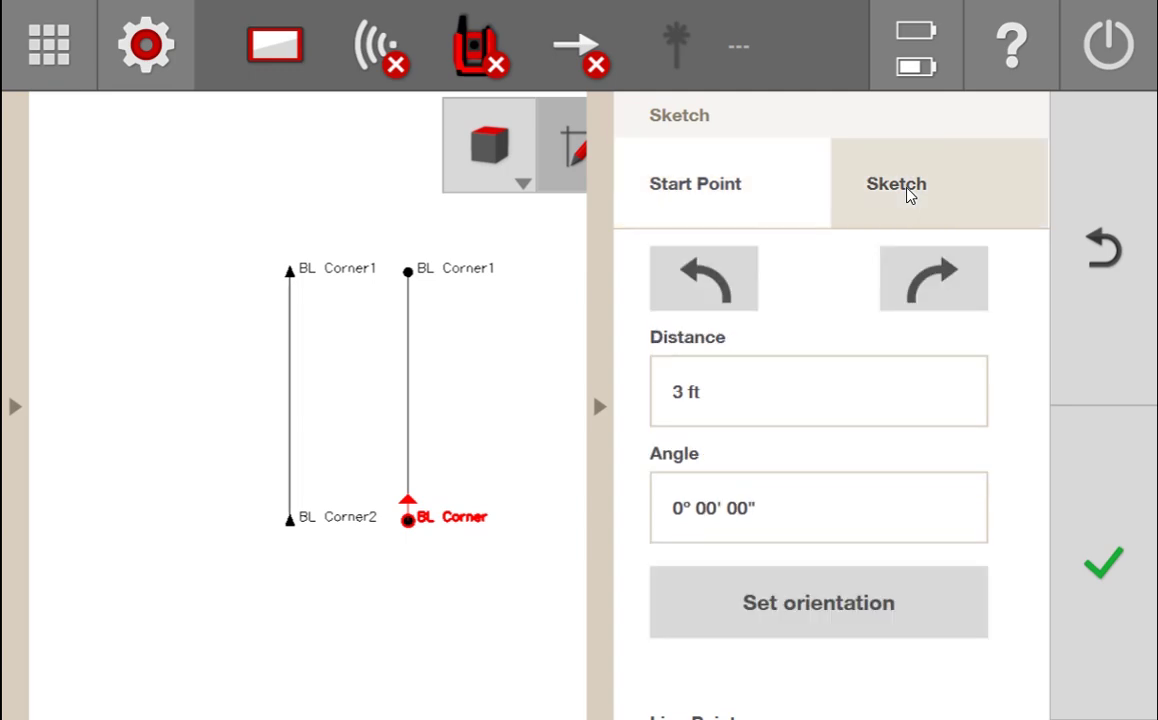
left_click(933, 284)
left_click(933, 284)
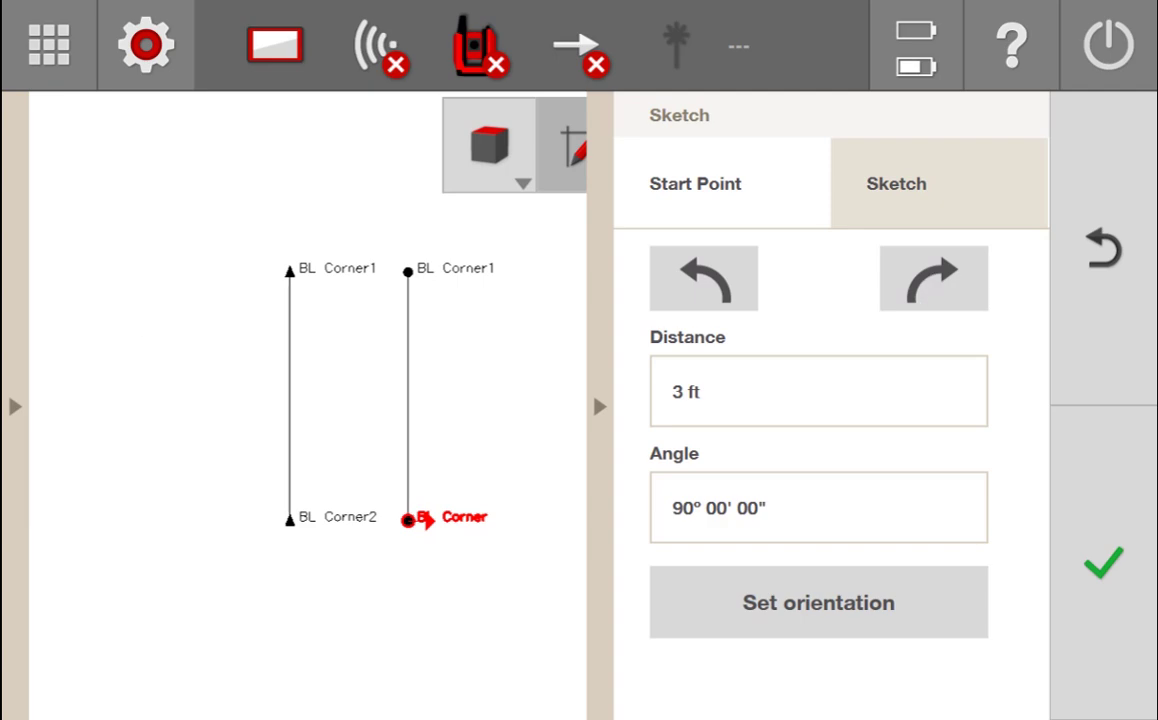
left_click(678, 391)
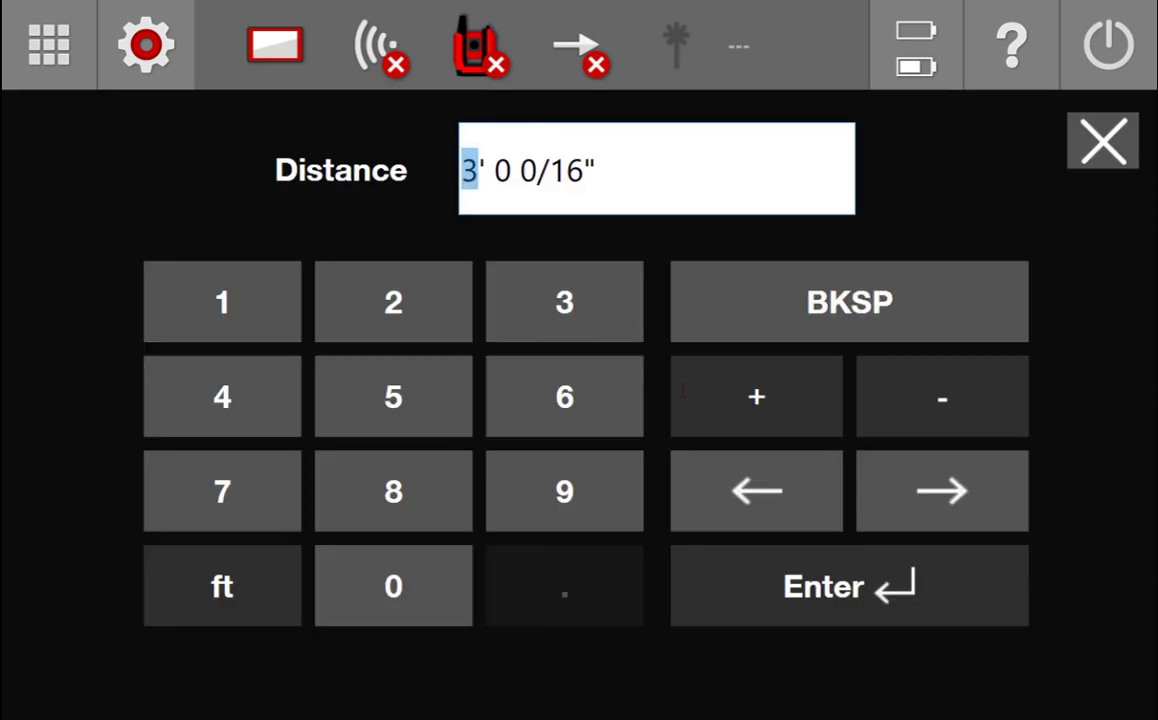
type("7")
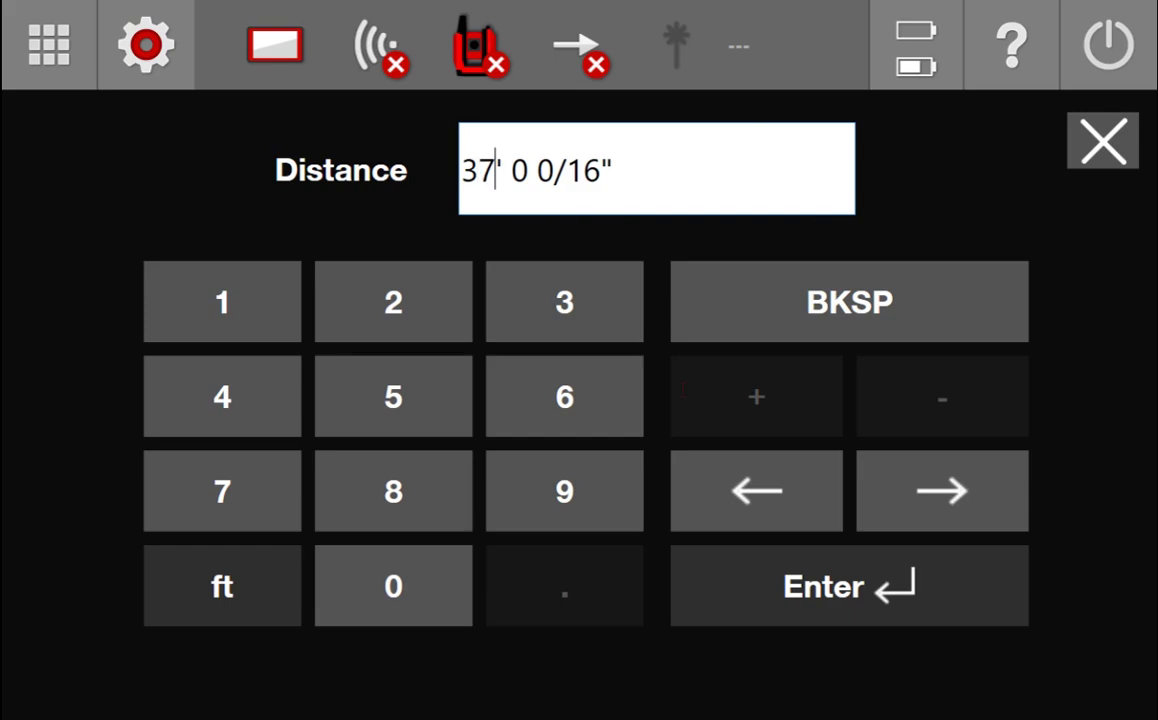
left_click(524, 172)
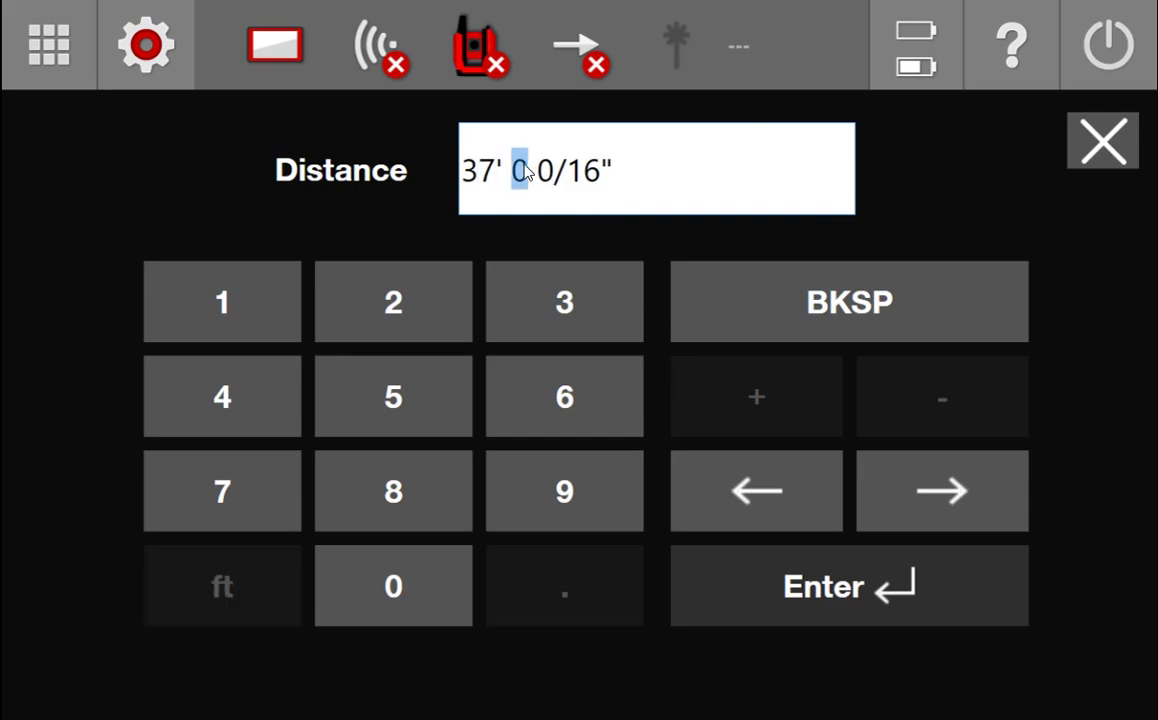
type("3")
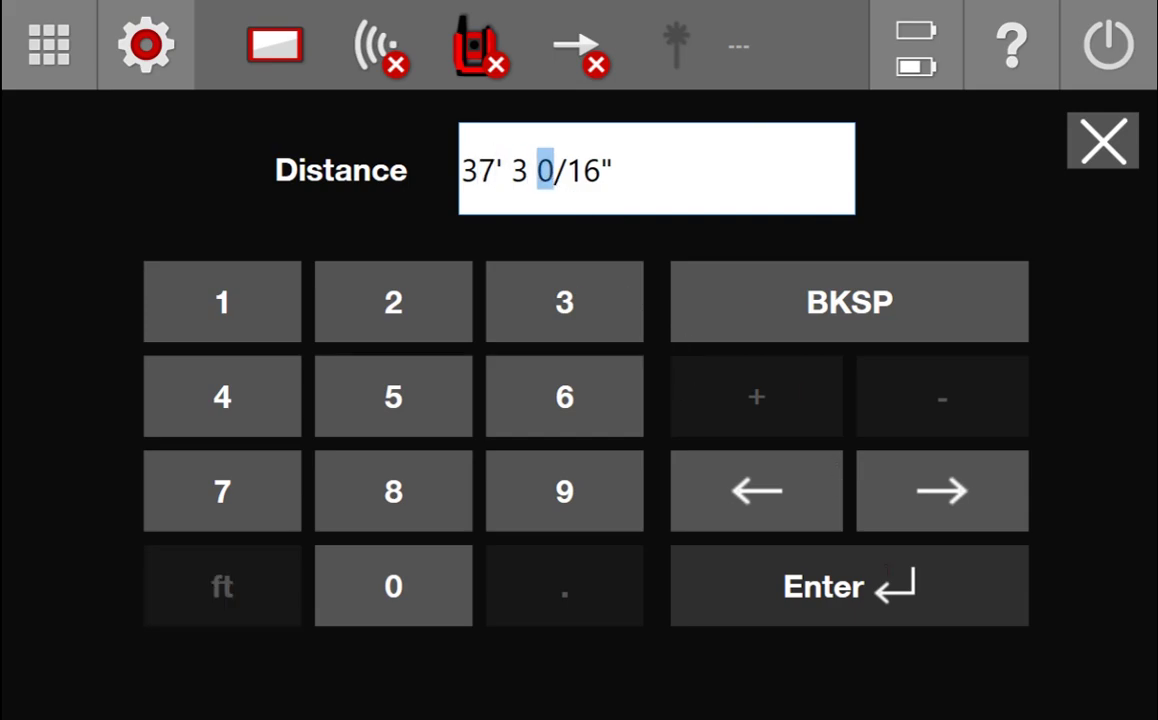
left_click(916, 597)
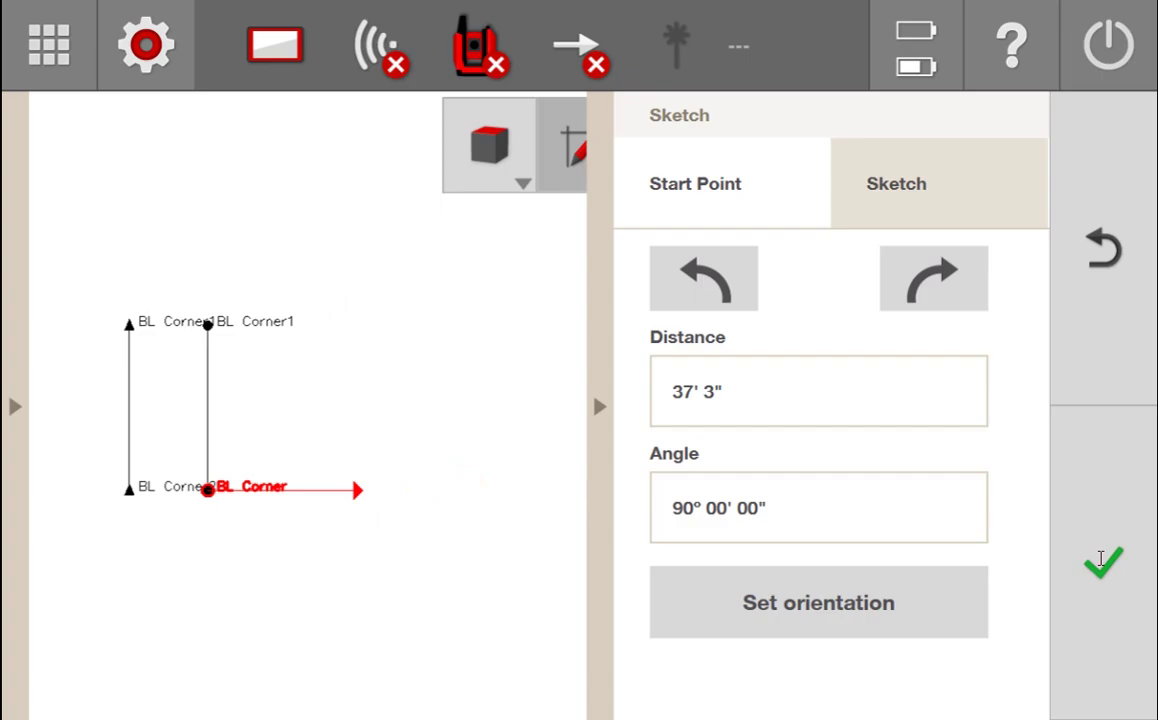
key("alt+Tab")
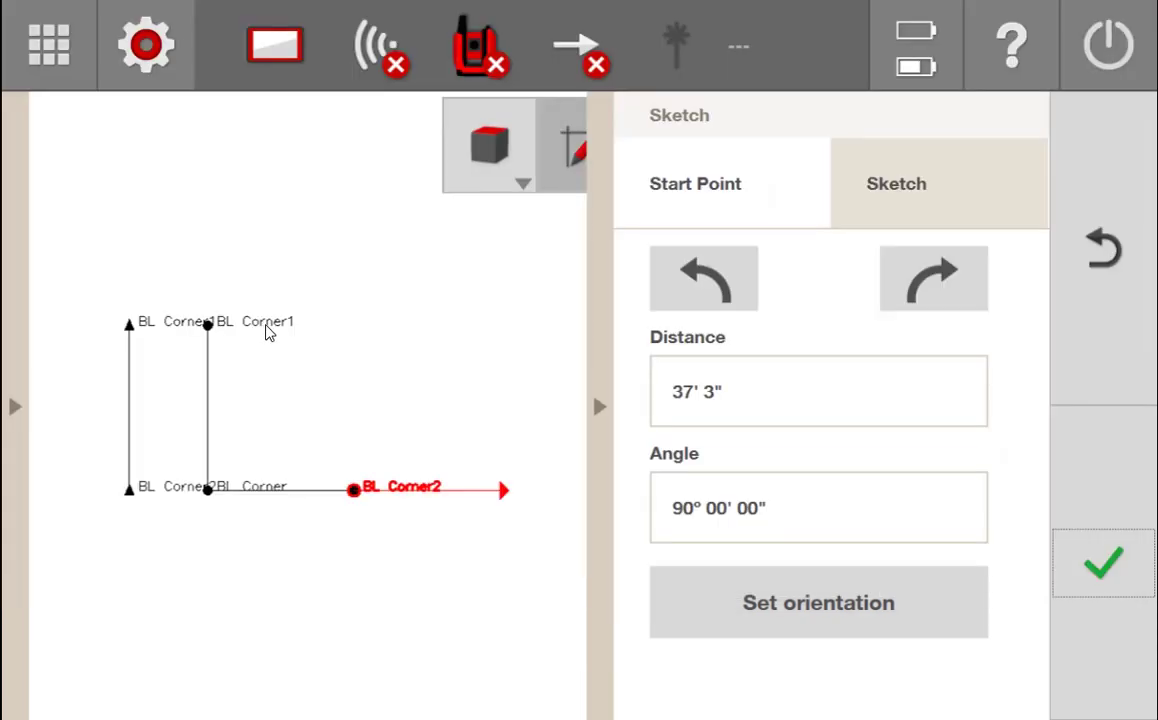
Enter a 17' 7" distance and add corner point BL Corner3.
left_click(262, 325)
left_click(680, 392)
type("17' 7")
key("Return")
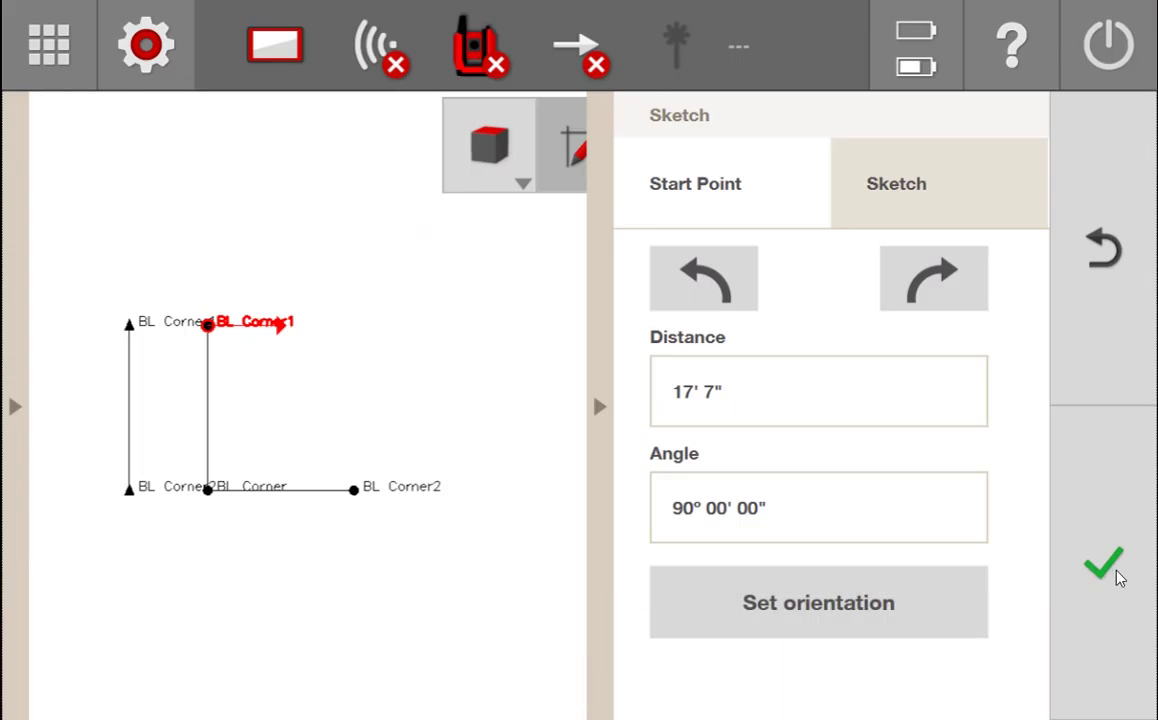
left_click(1112, 570)
Turn the sketch direction to 180° and enter a 1' 6" distance, checking the floor plan.
left_click(958, 284)
left_click(675, 395)
type("16")
key("Return")
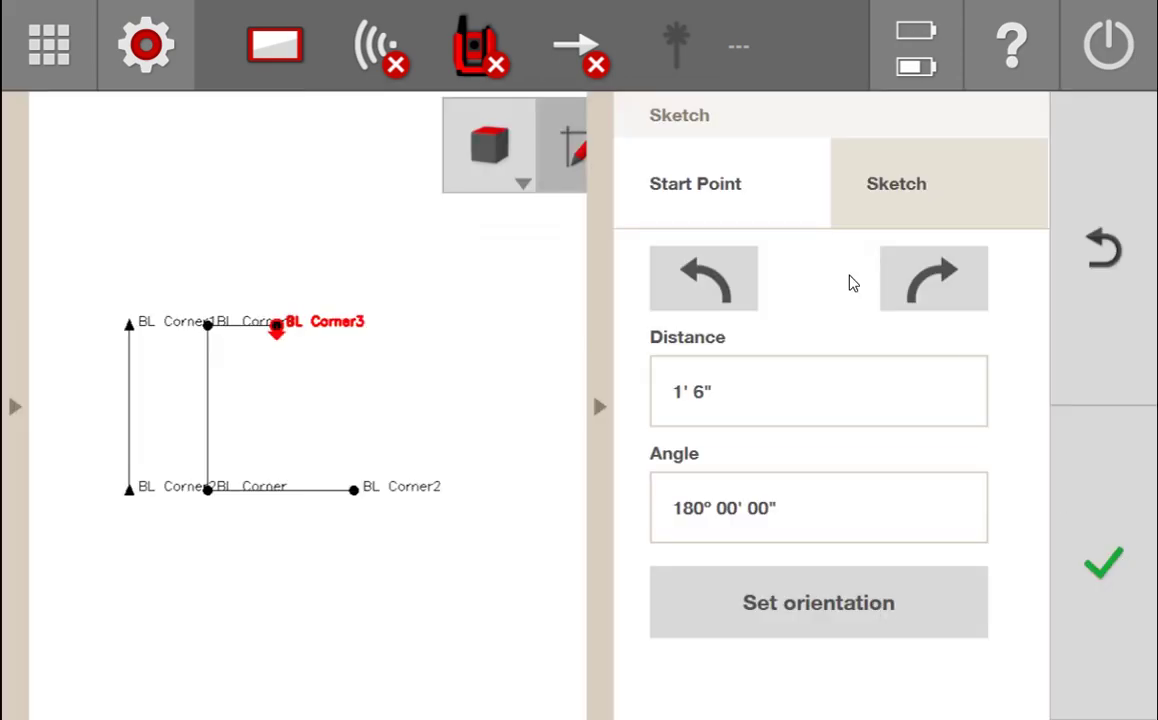
key("alt+Tab")
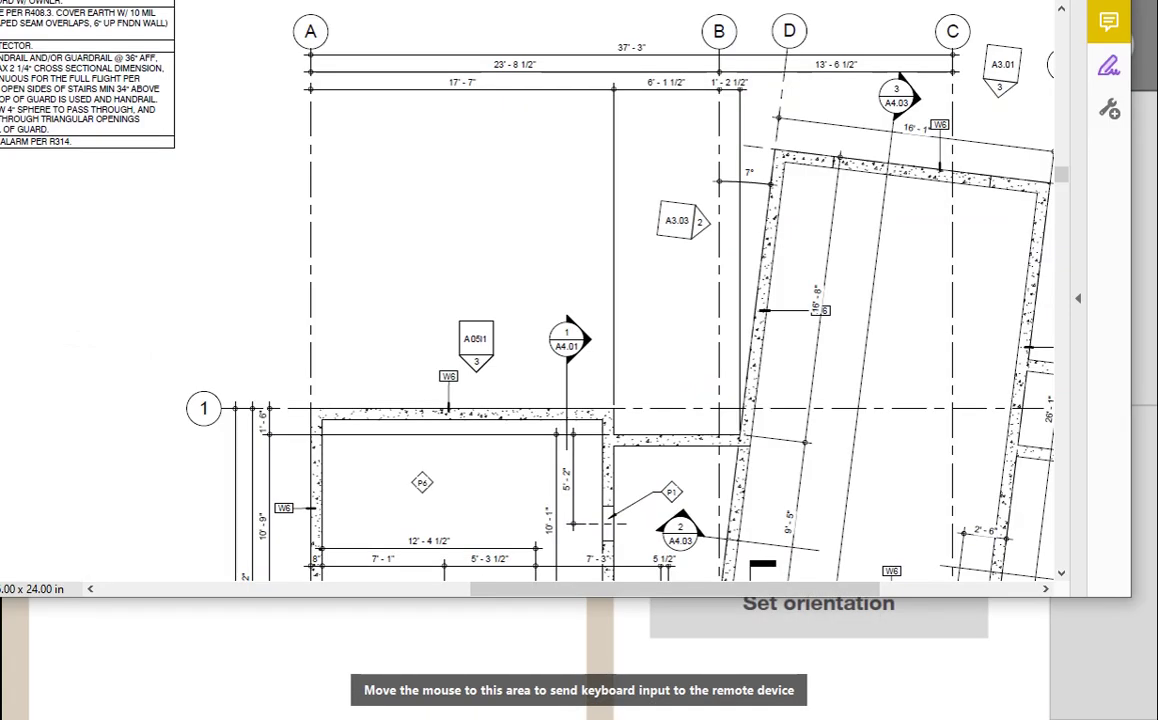
key("alt+Tab")
Enter a 7' 4" distance, then review the floor plan near gridline 1.
left_click(700, 385)
type("74")
key("Return")
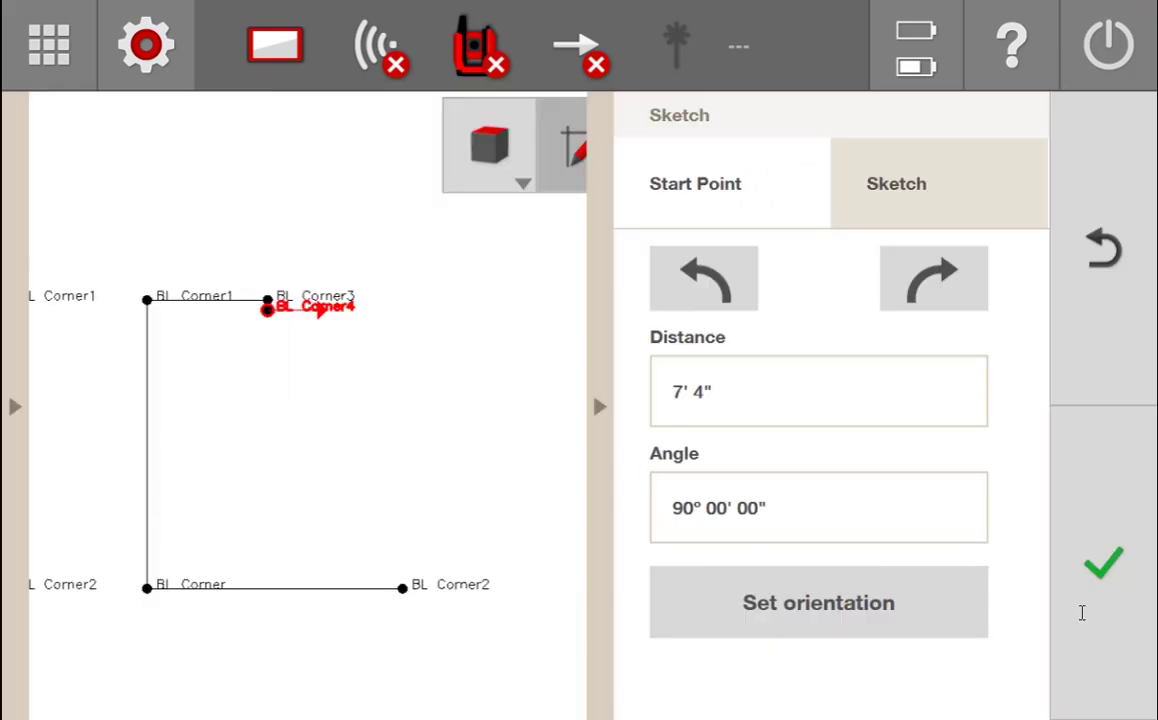
key("alt+Tab")
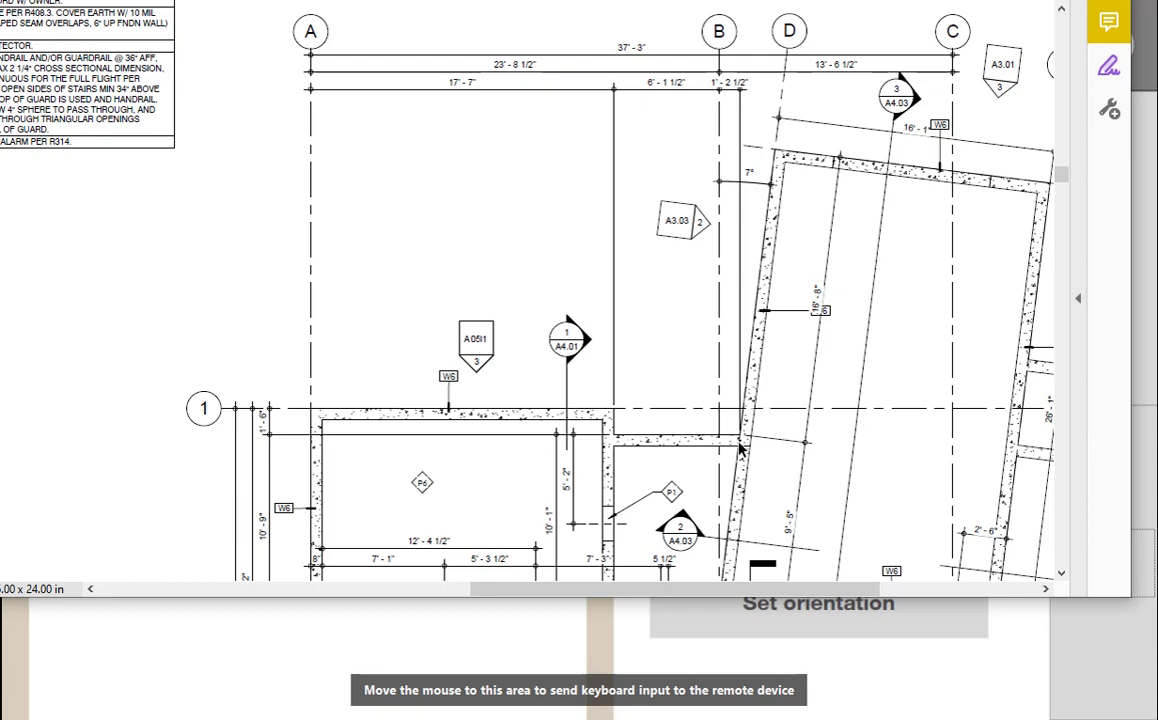
scroll(757, 395, "down", 1)
scroll(762, 400, "down", 3)
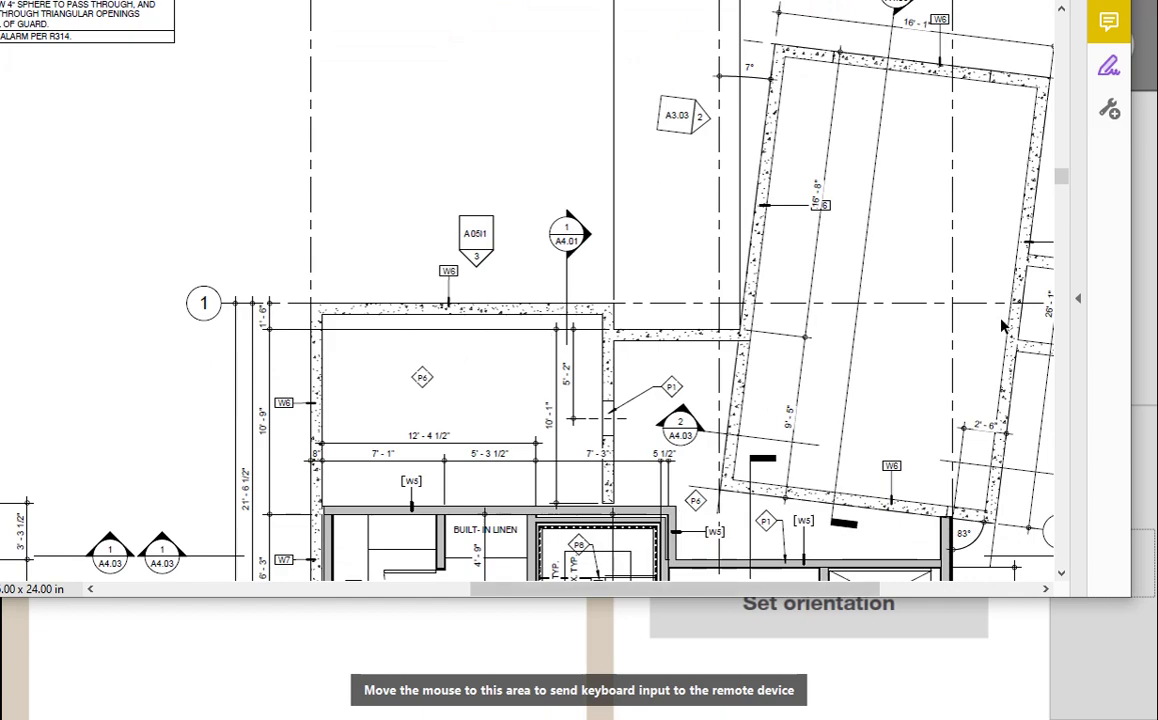
scroll(855, 360, "up", 2)
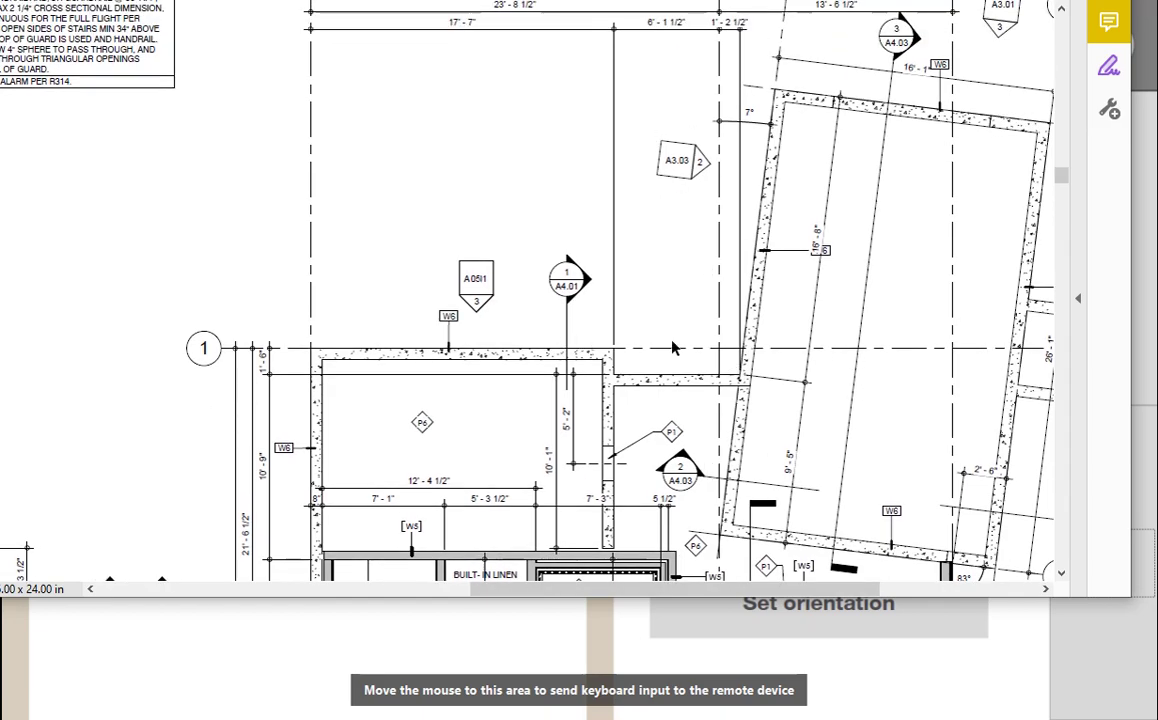
key("alt+Tab")
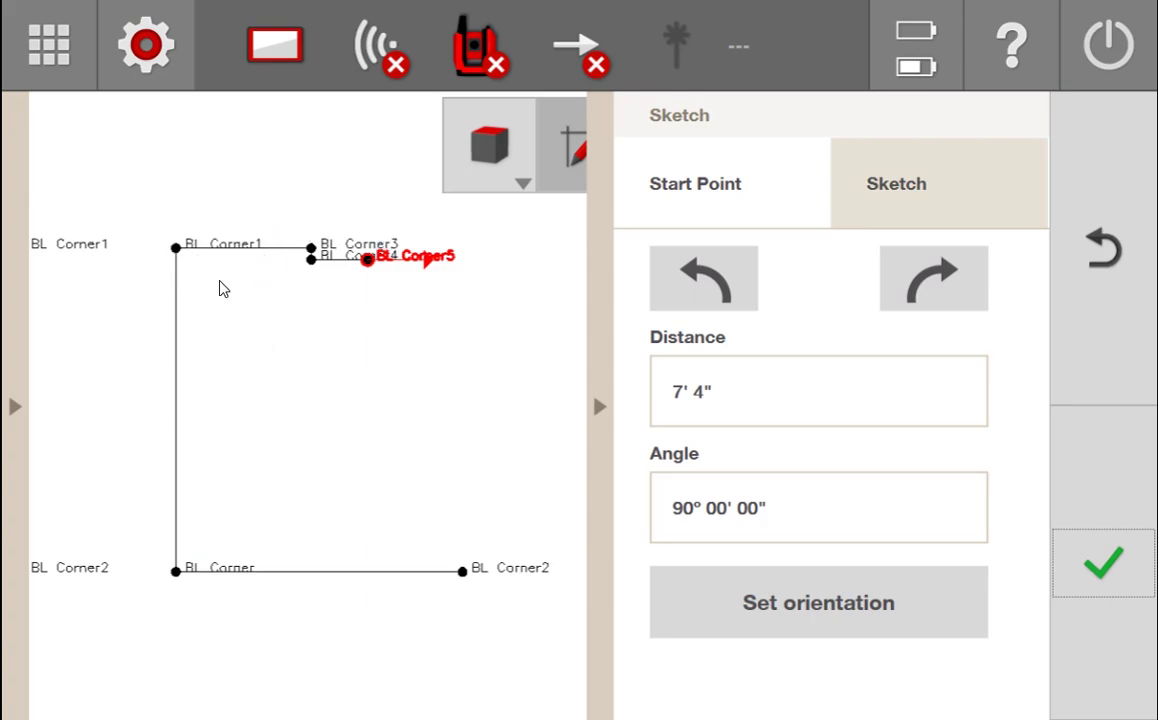
key("alt+Tab")
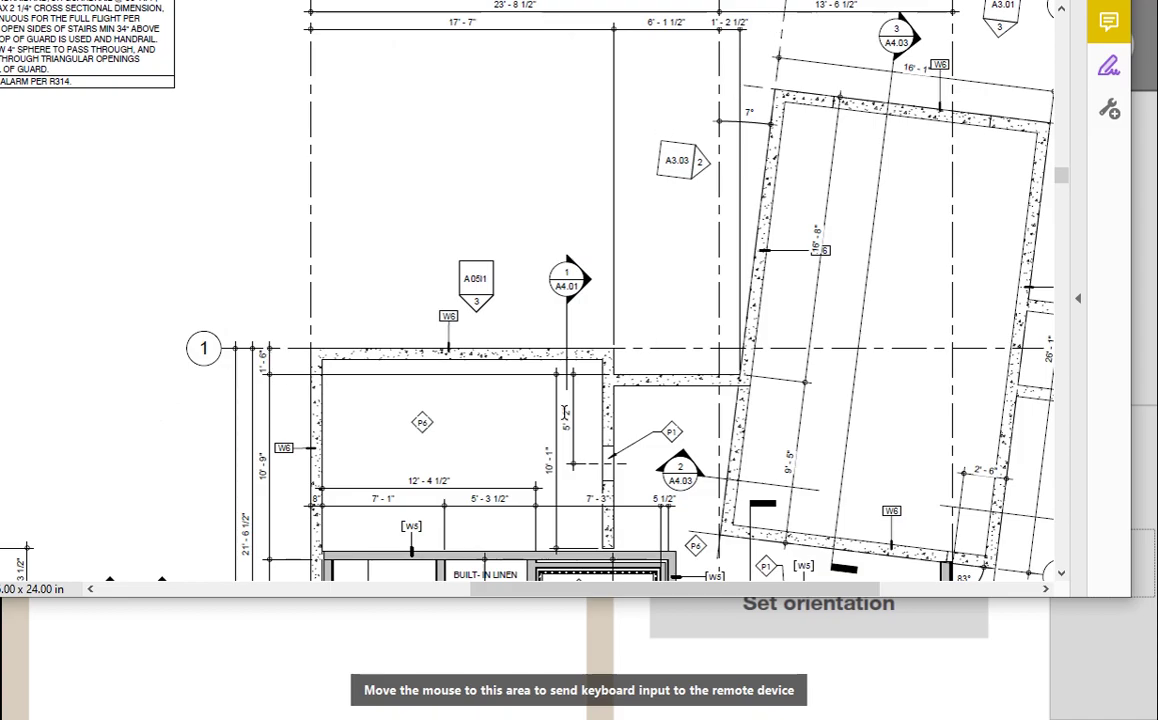
Scroll the floor-plan PDF to read the angled wall's dimensions, comparing with the sketch at BL Corner5.
scroll(470, 375, "down", 6)
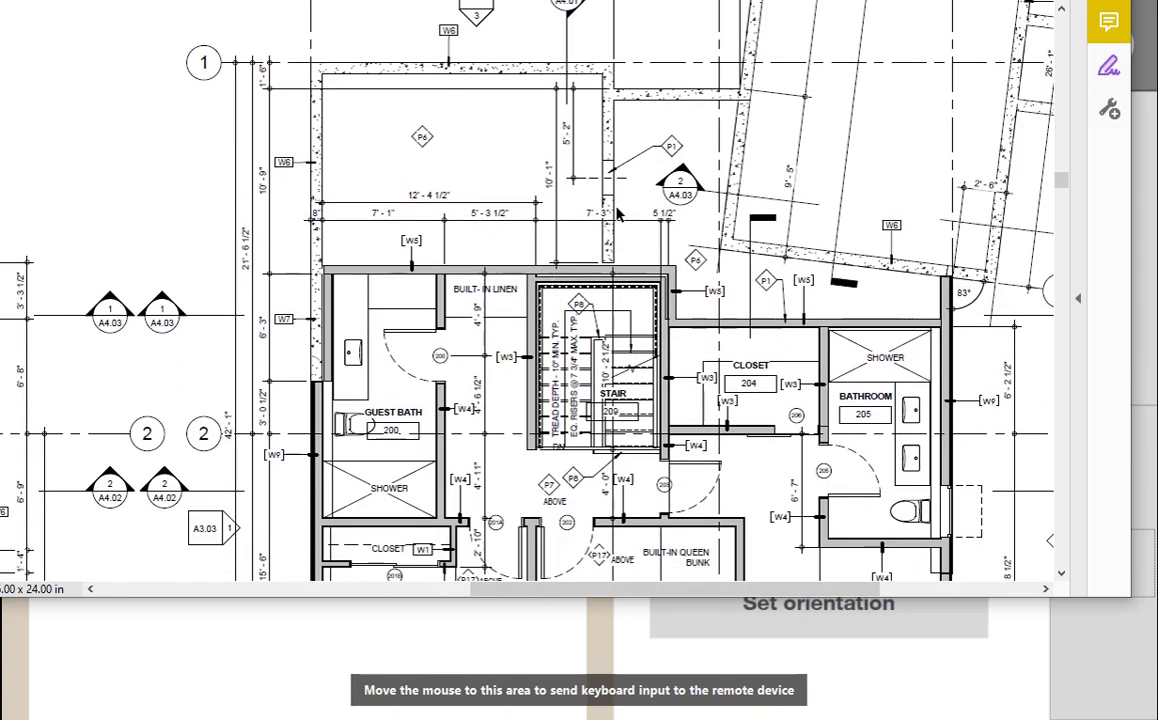
scroll(228, 385, "down", 6)
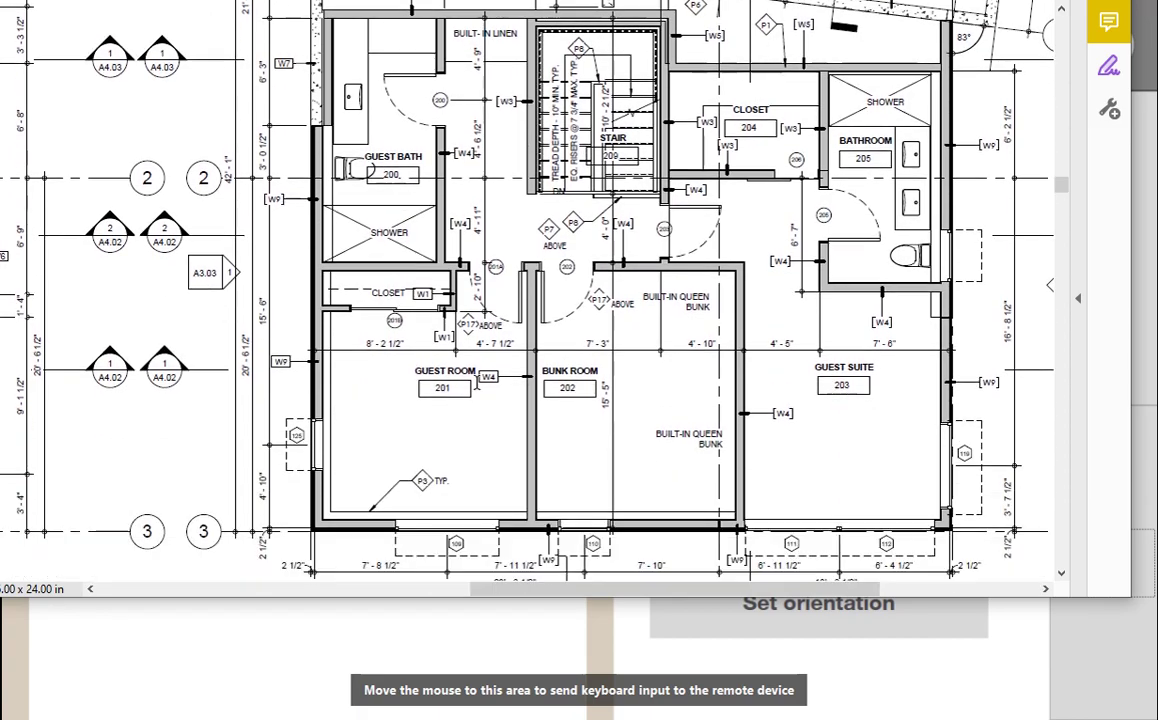
scroll(609, 521, "down", 3)
key("alt+Tab")
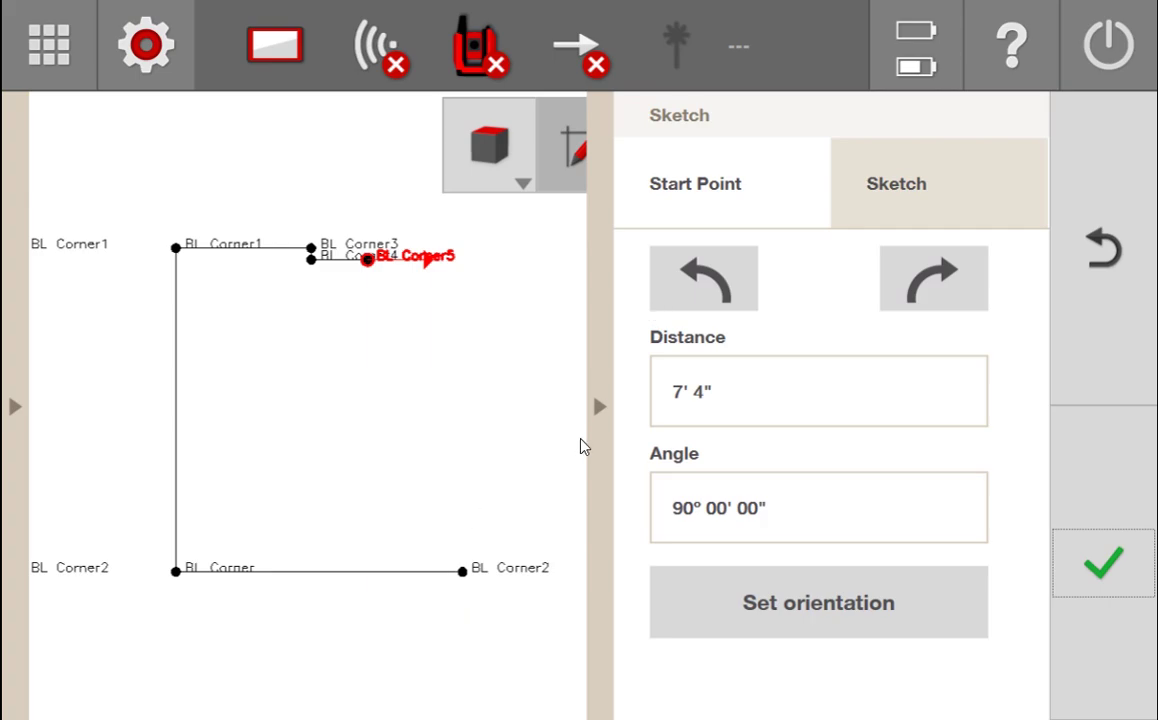
key("alt+Tab")
scroll(880, 430, "up", 1)
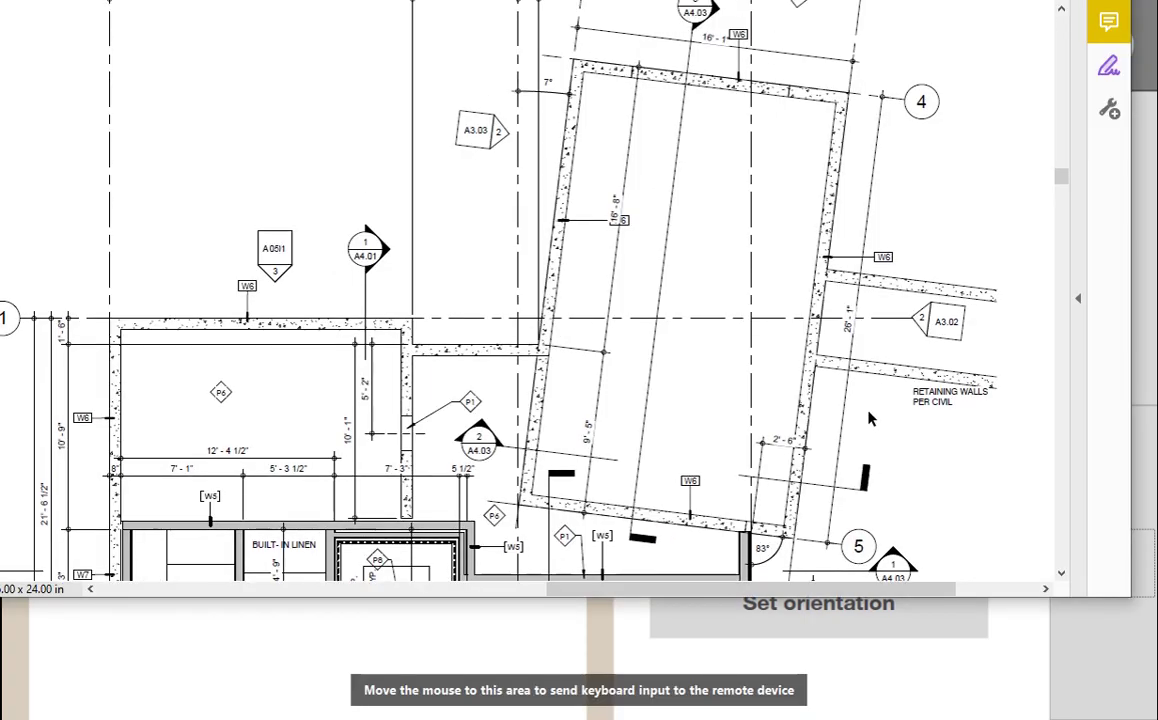
scroll(680, 318, "up", 1)
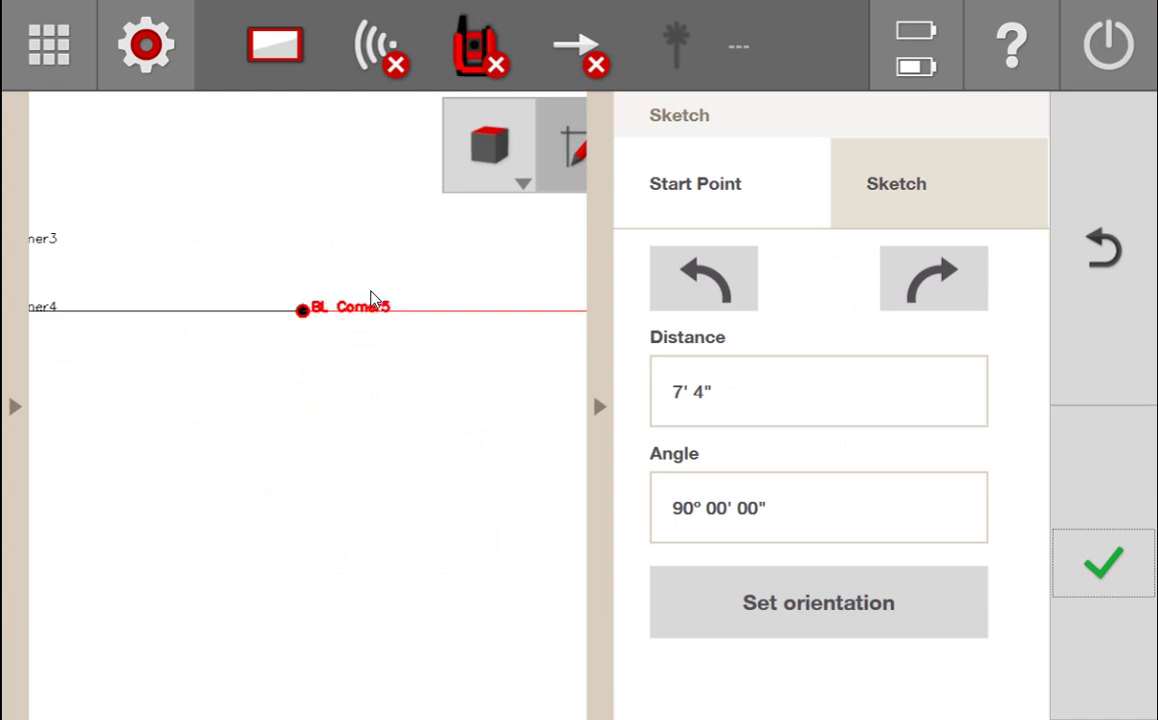
Set a 7° angle and 16' 8" distance from BL Corner5, creating point BL Corner6.
left_click(705, 285)
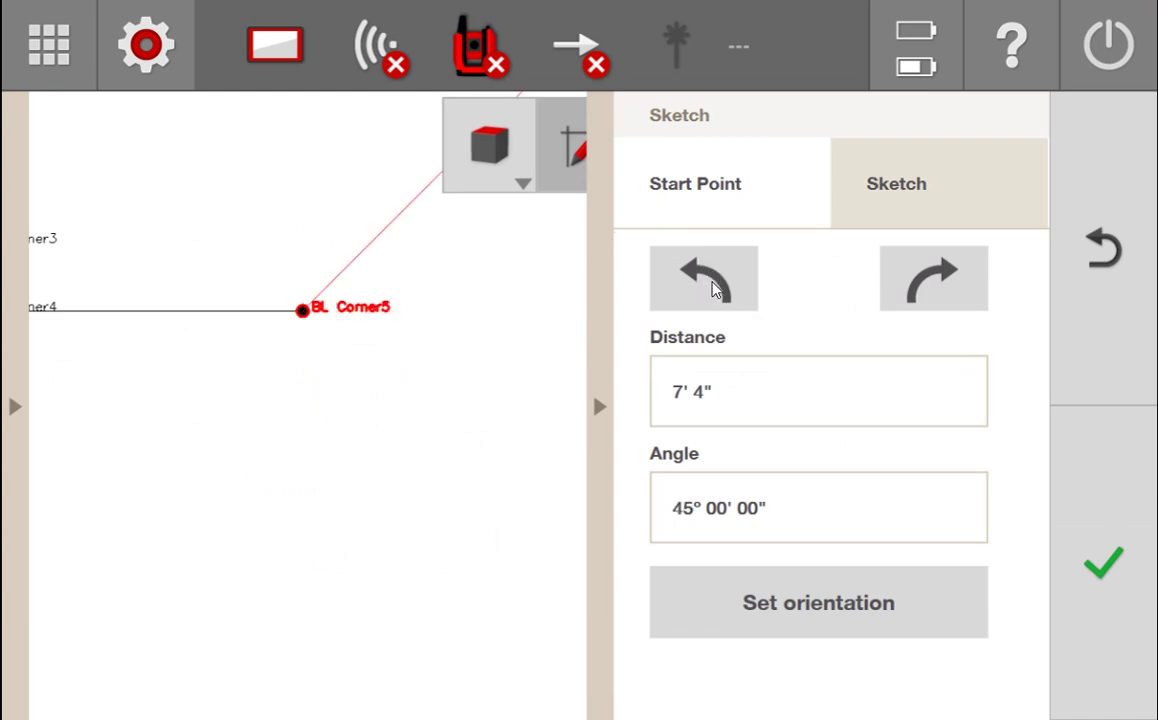
left_click(712, 288)
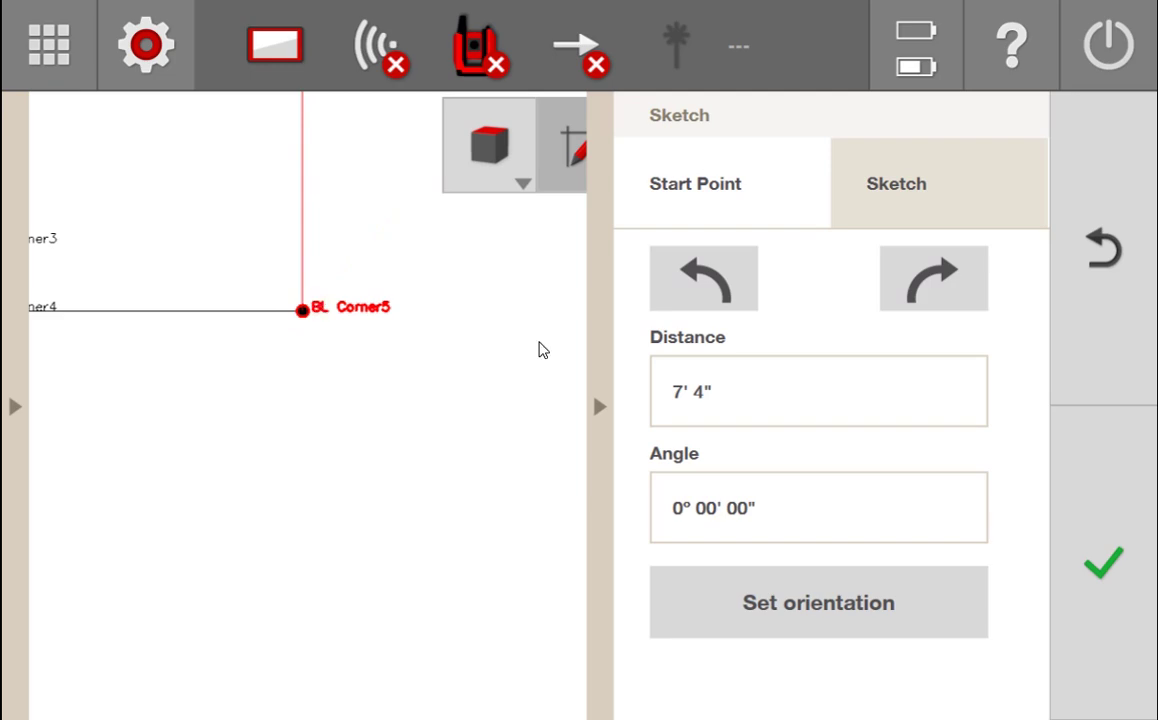
left_click(682, 505)
type("7")
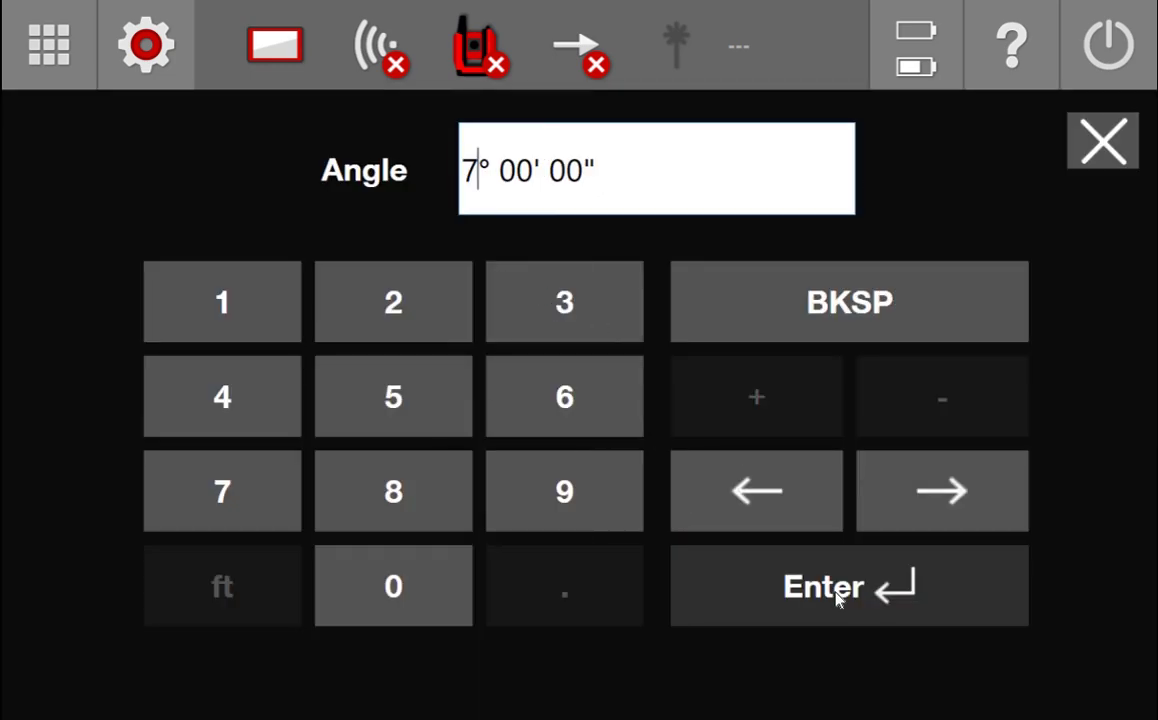
left_click(786, 589)
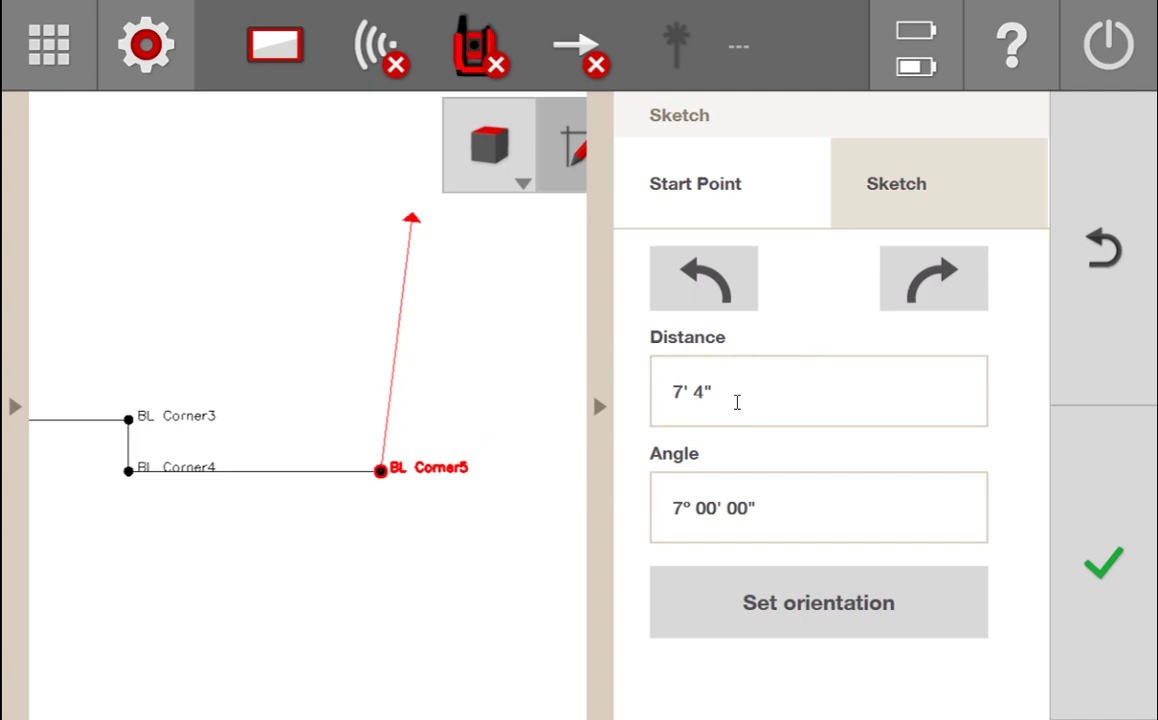
left_click(687, 405)
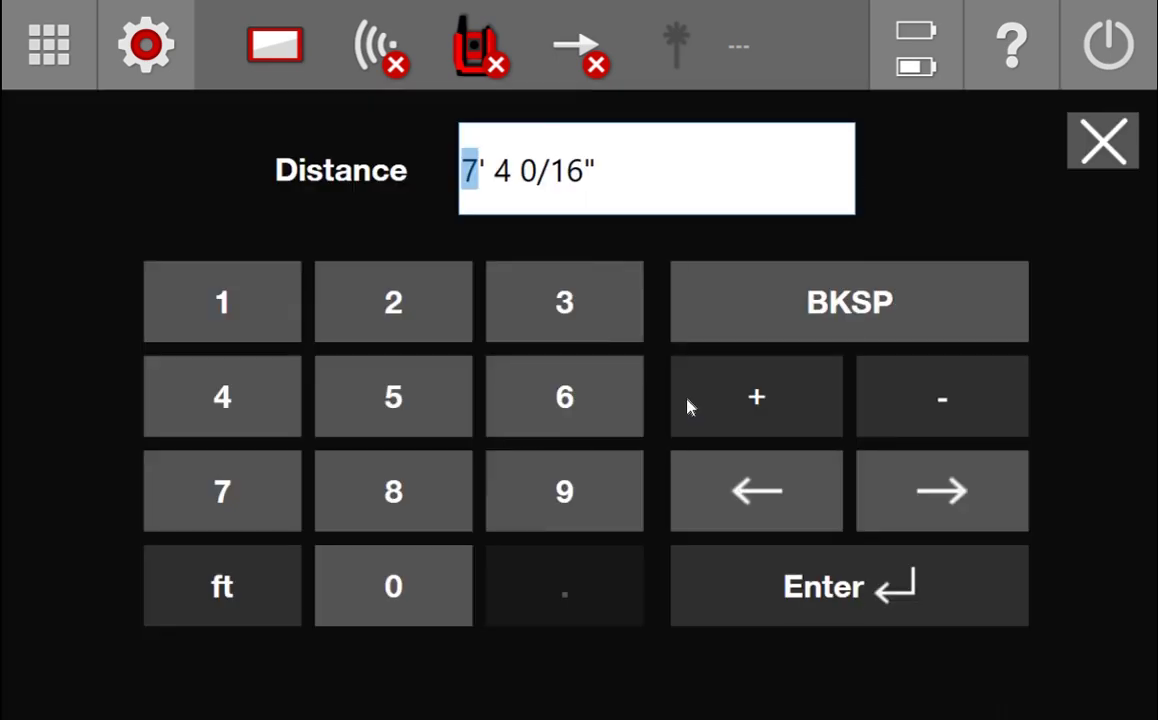
type("16")
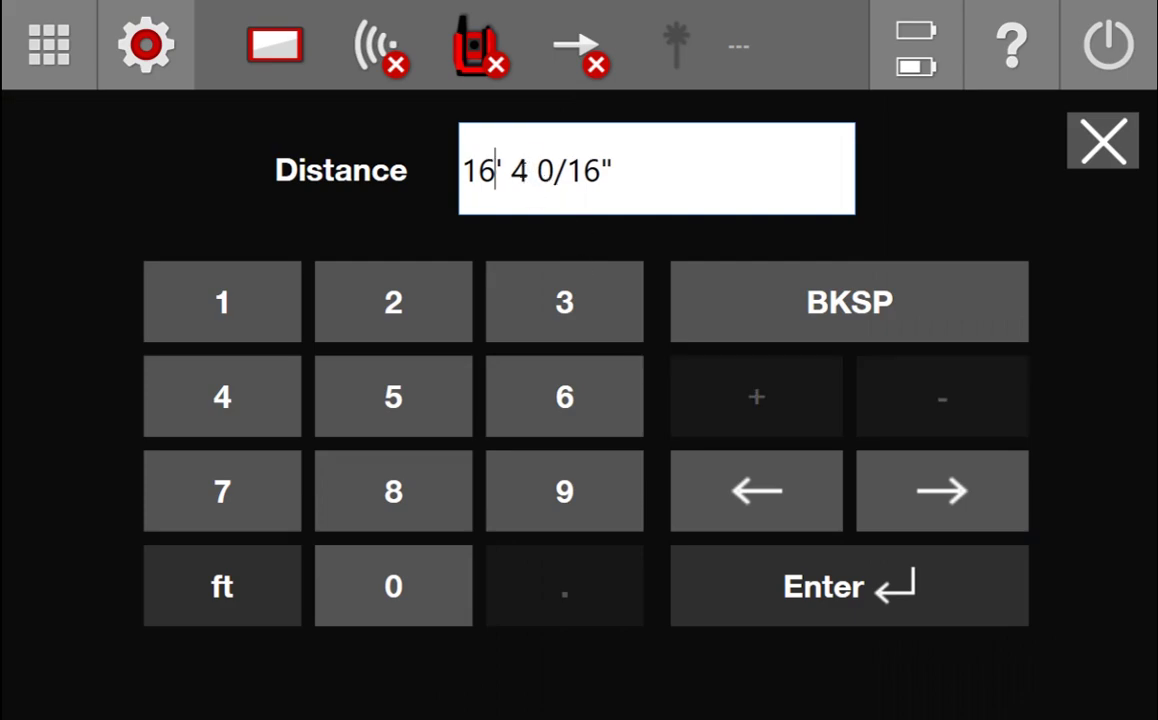
left_click(519, 175)
type("8")
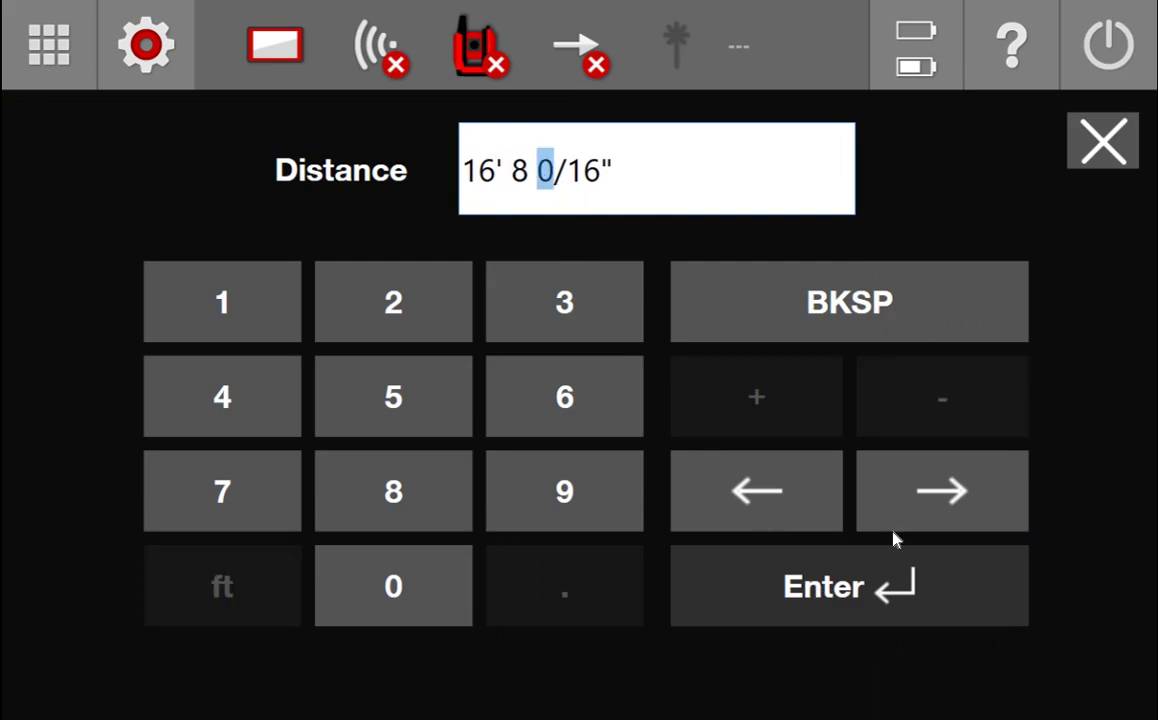
left_click(783, 578)
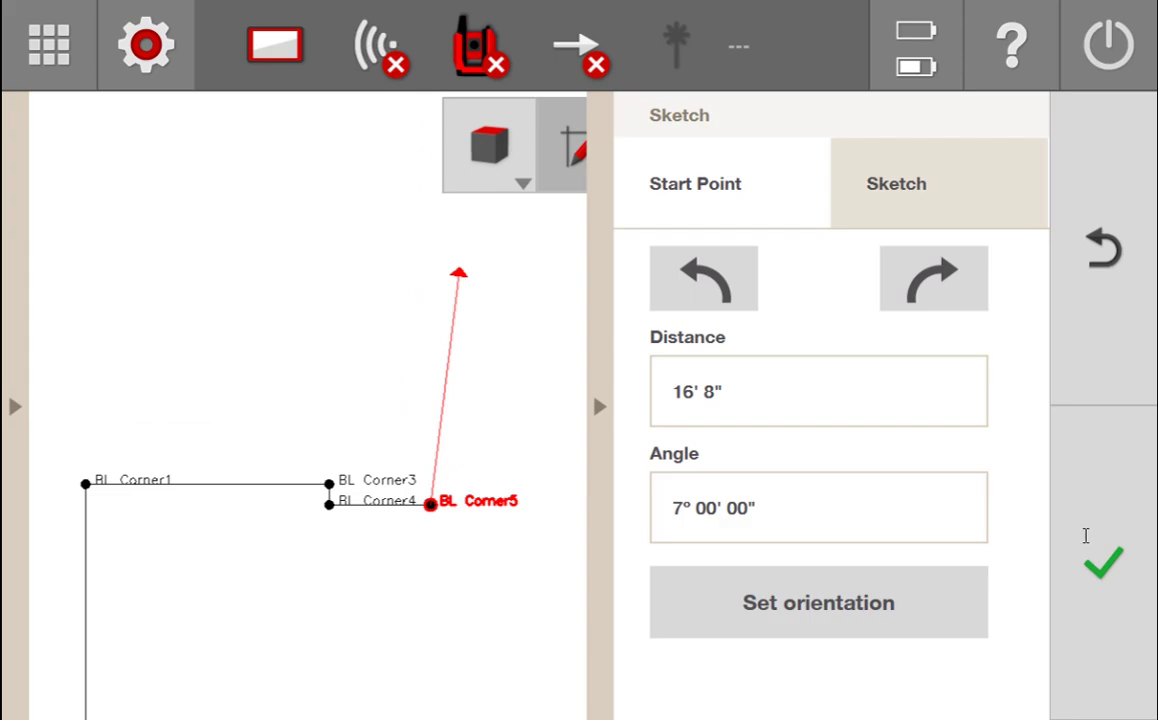
left_click(1104, 567)
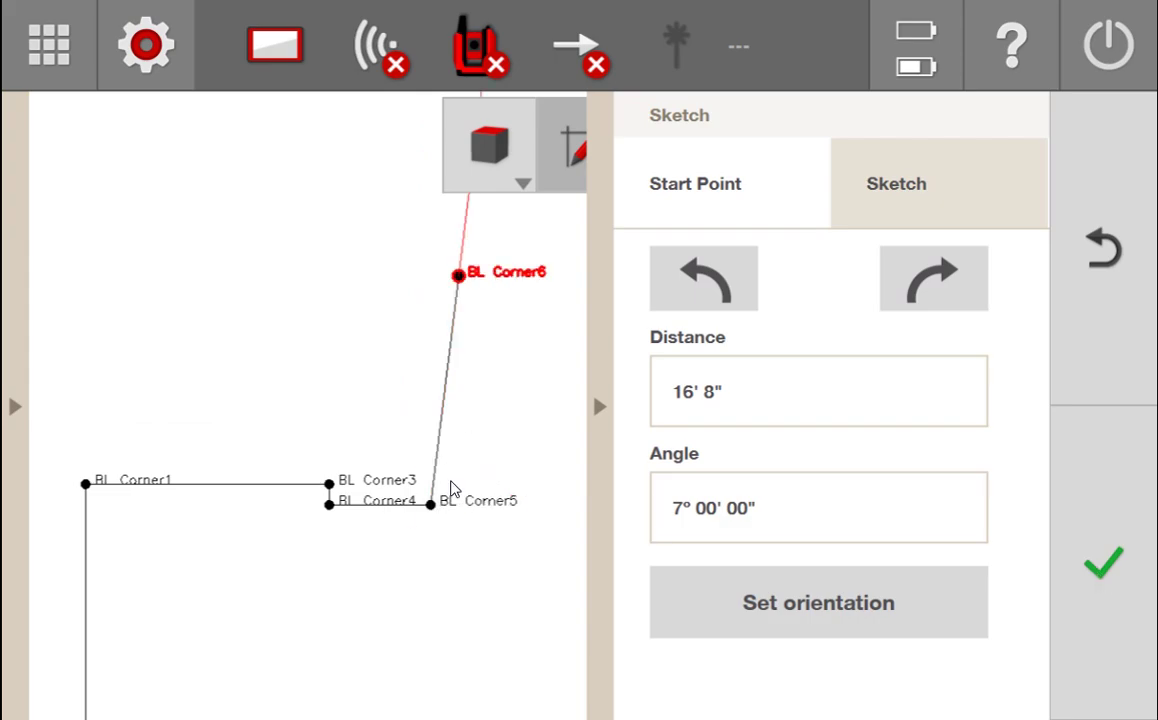
After checking the floor plan, set BL Corner5 as the start point.
key("alt+Tab")
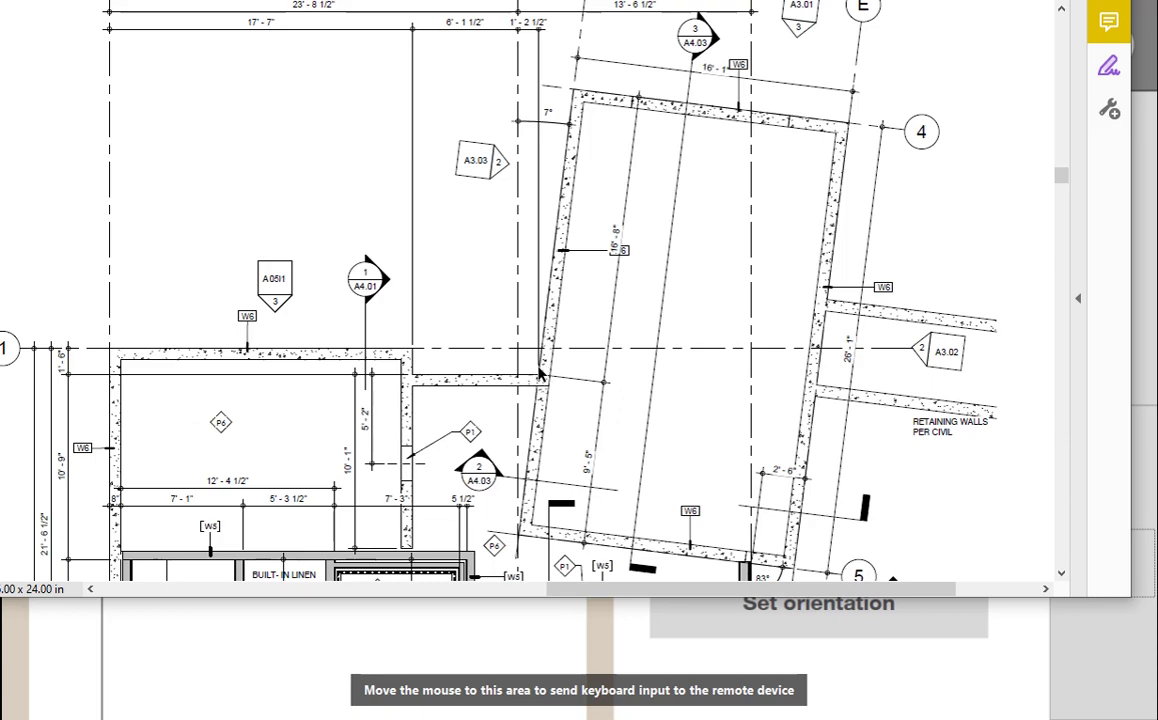
key("alt+Tab")
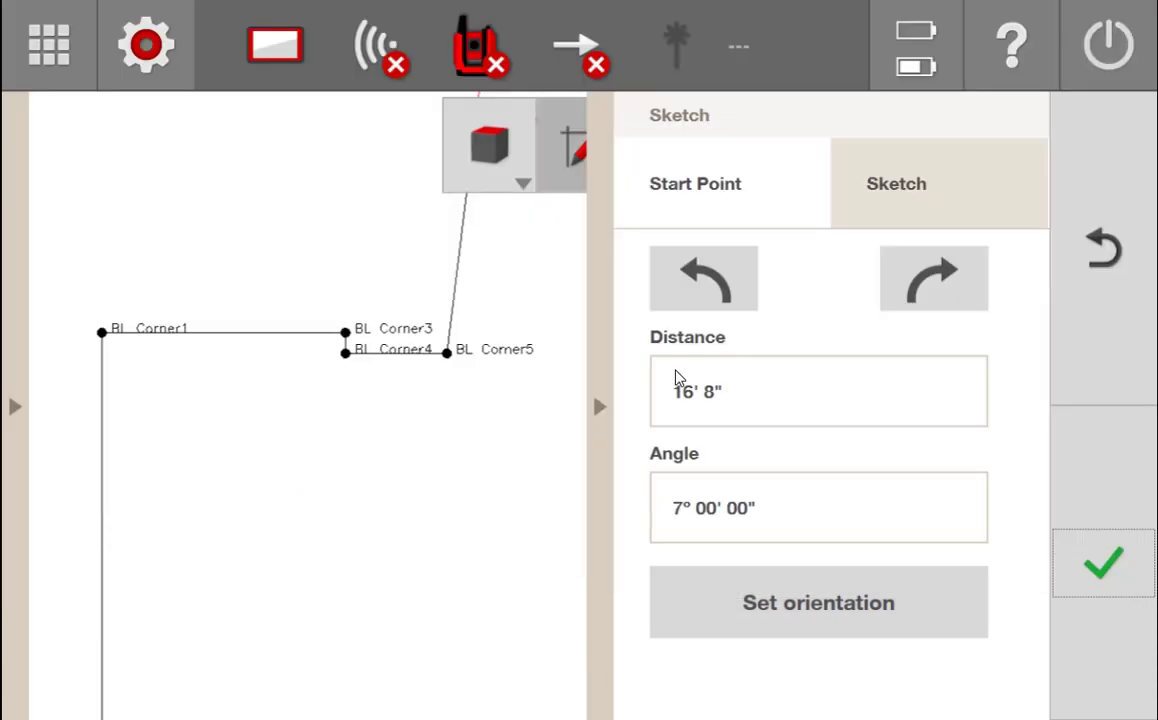
left_click(707, 197)
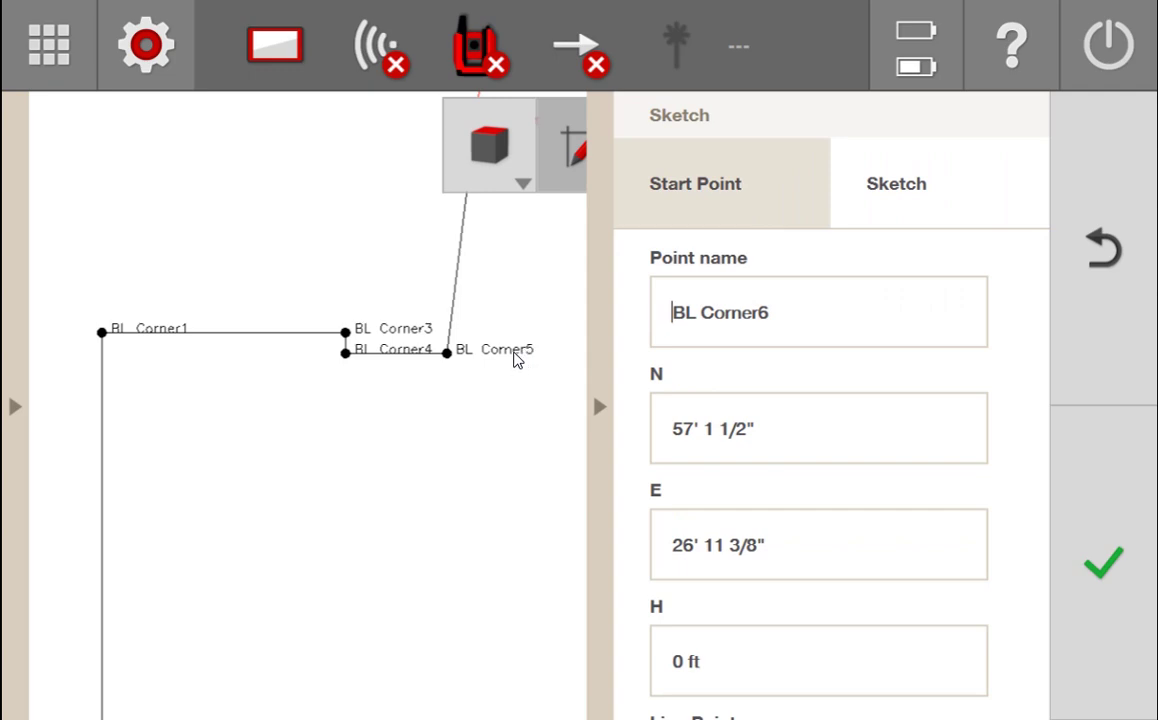
left_click(517, 360)
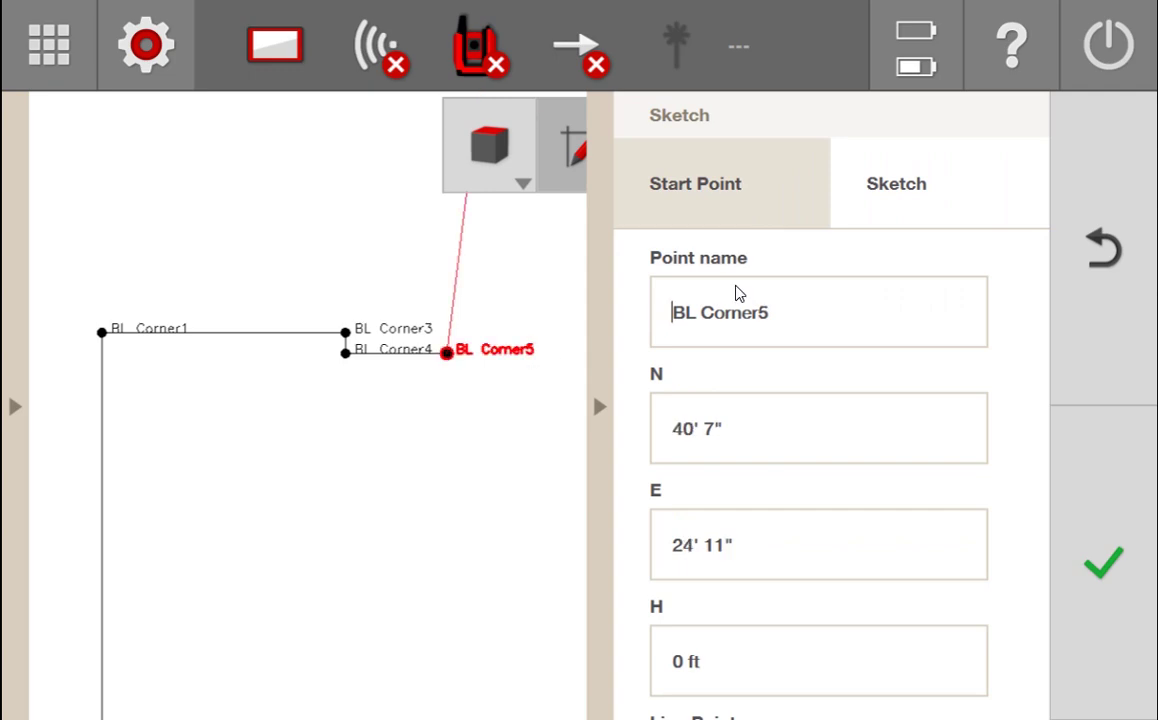
left_click(905, 190)
Rotate the sketch direction to 187°.
left_click(955, 288)
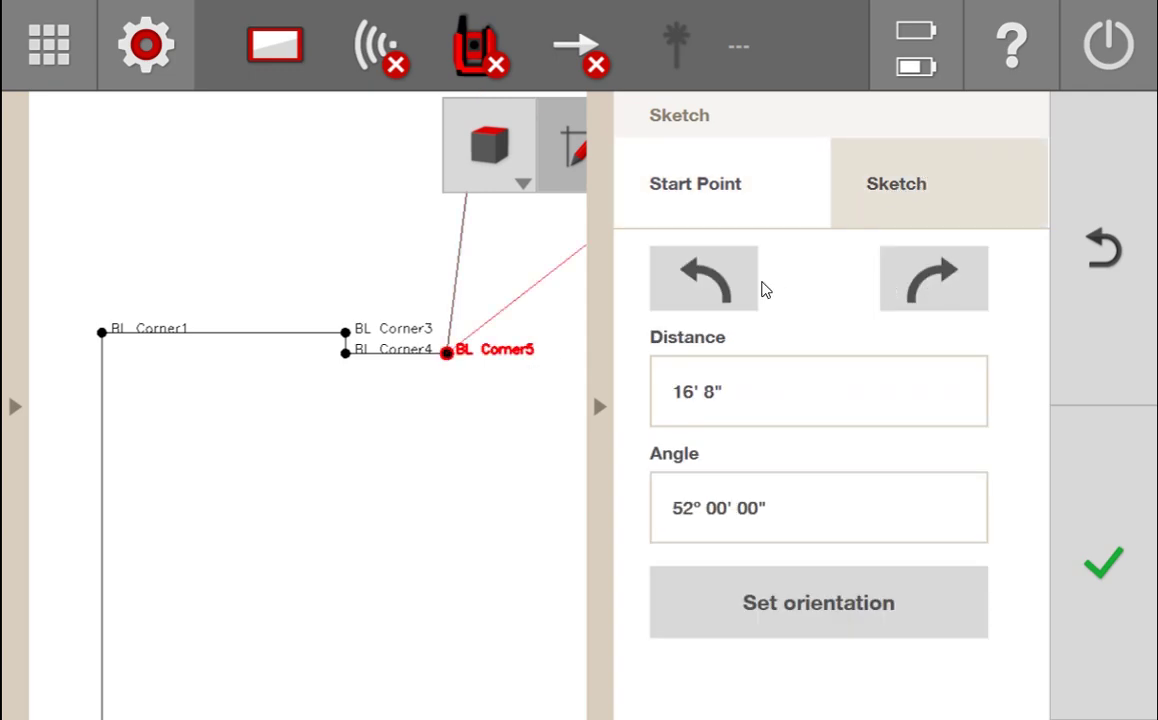
left_click(752, 300)
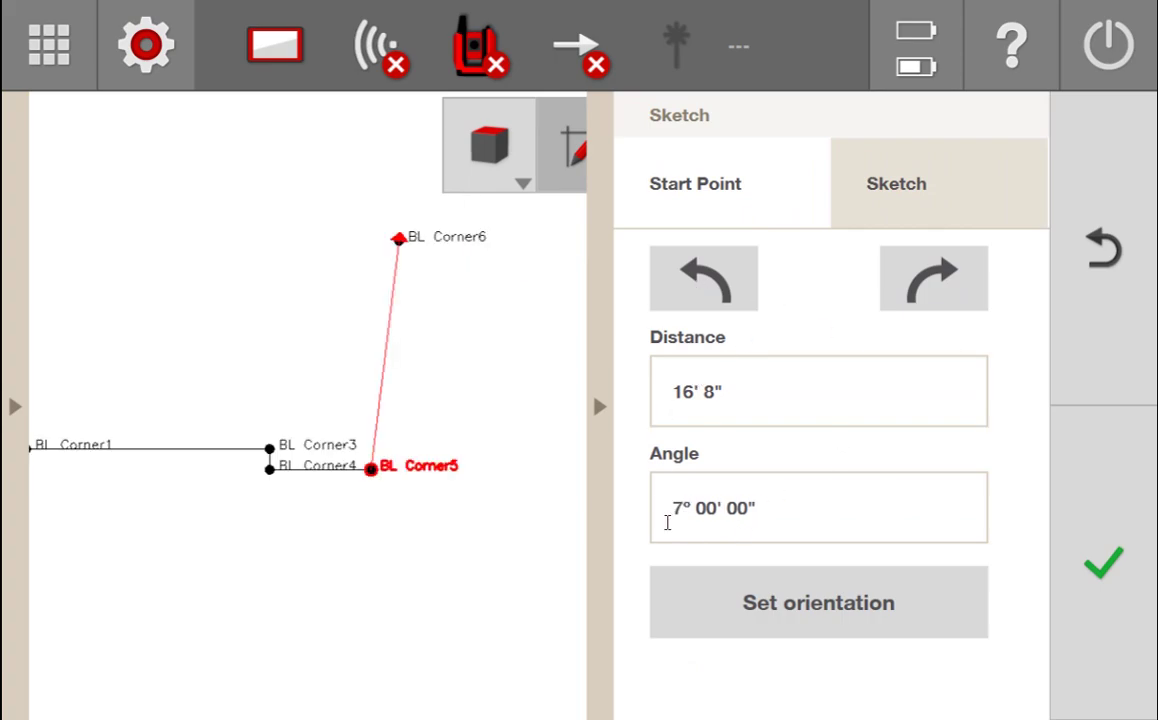
left_click(946, 289)
left_click(946, 289)
left_click(946, 292)
left_click(946, 292)
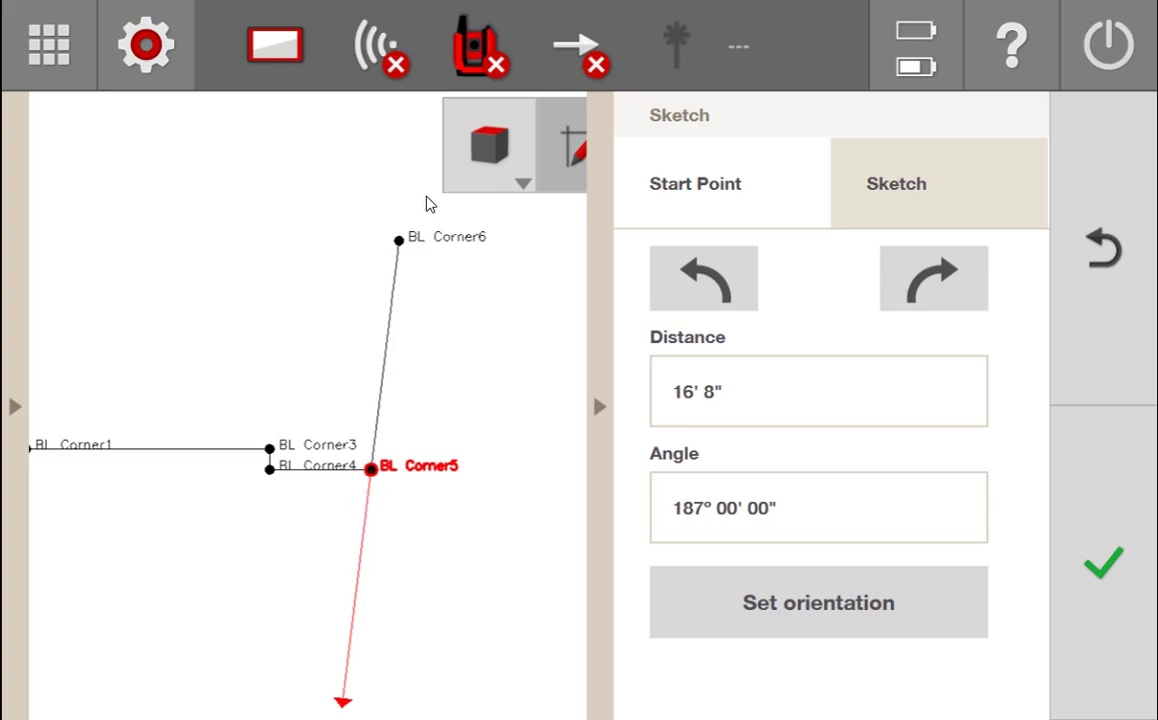
left_click(700, 277)
left_click(715, 284)
left_click(724, 289)
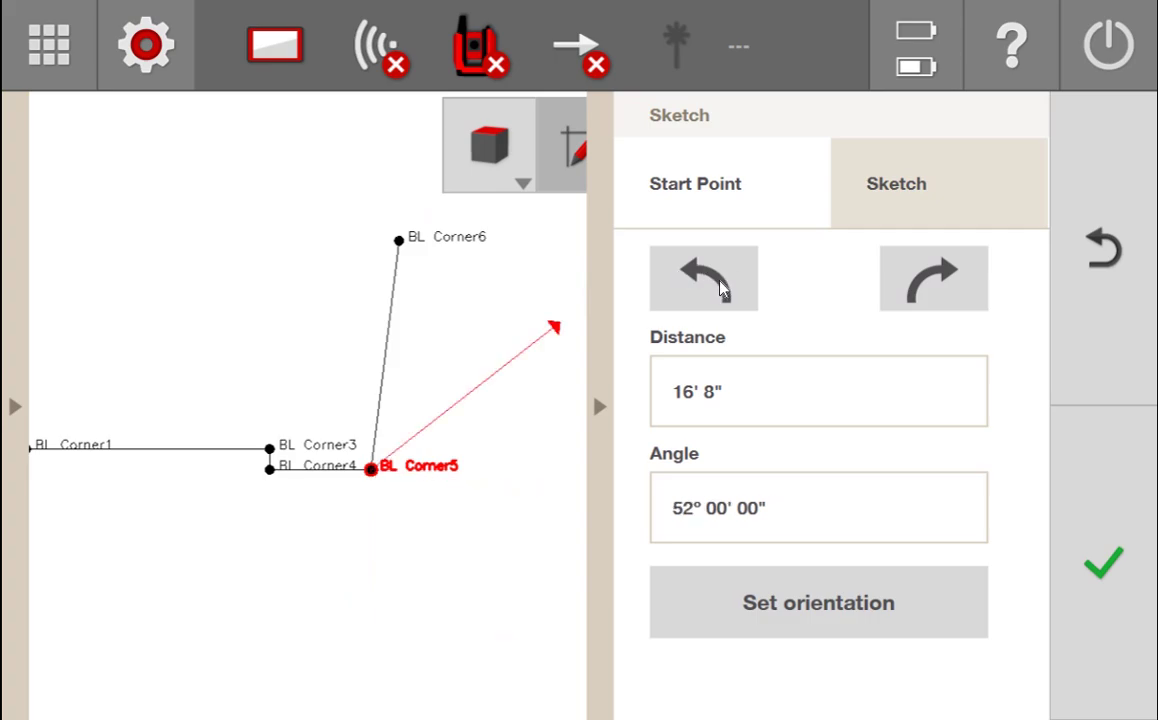
left_click(724, 289)
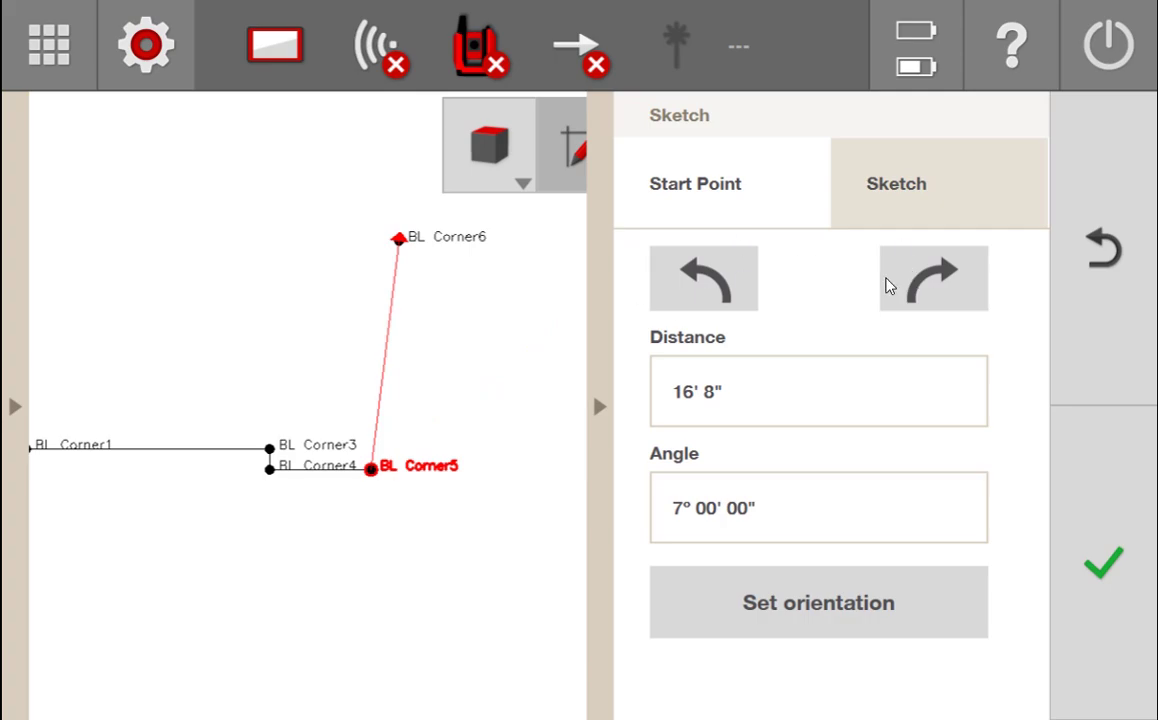
left_click(925, 294)
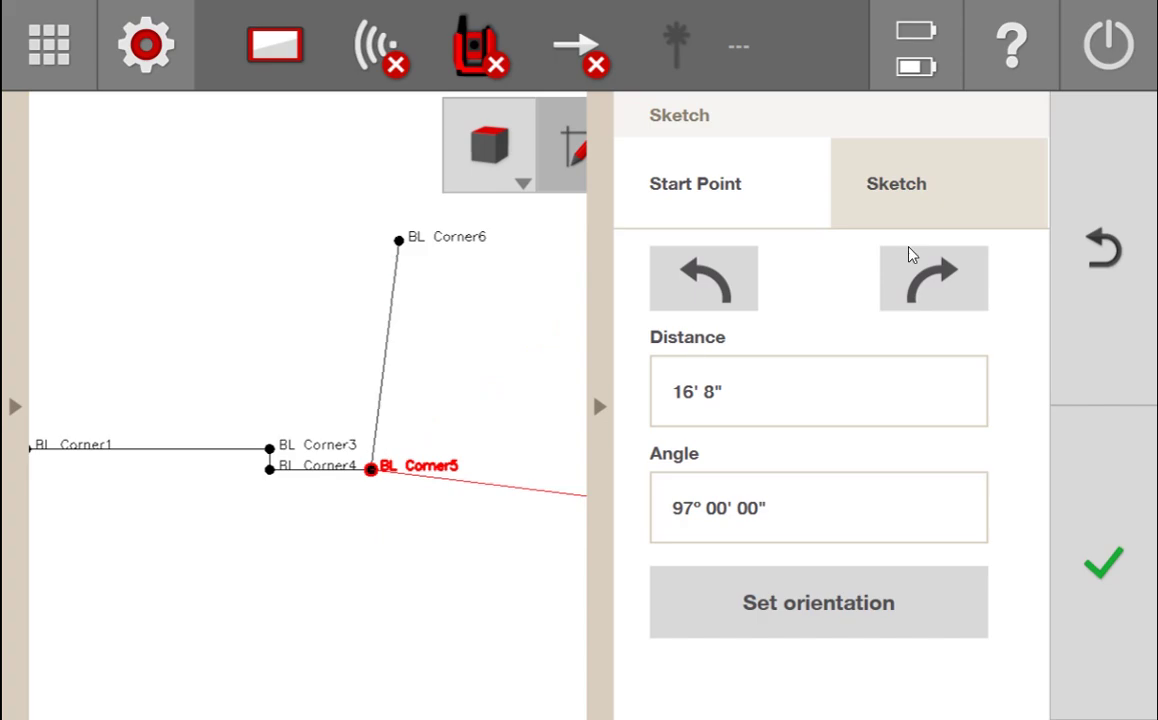
left_click(948, 288)
left_click(948, 288)
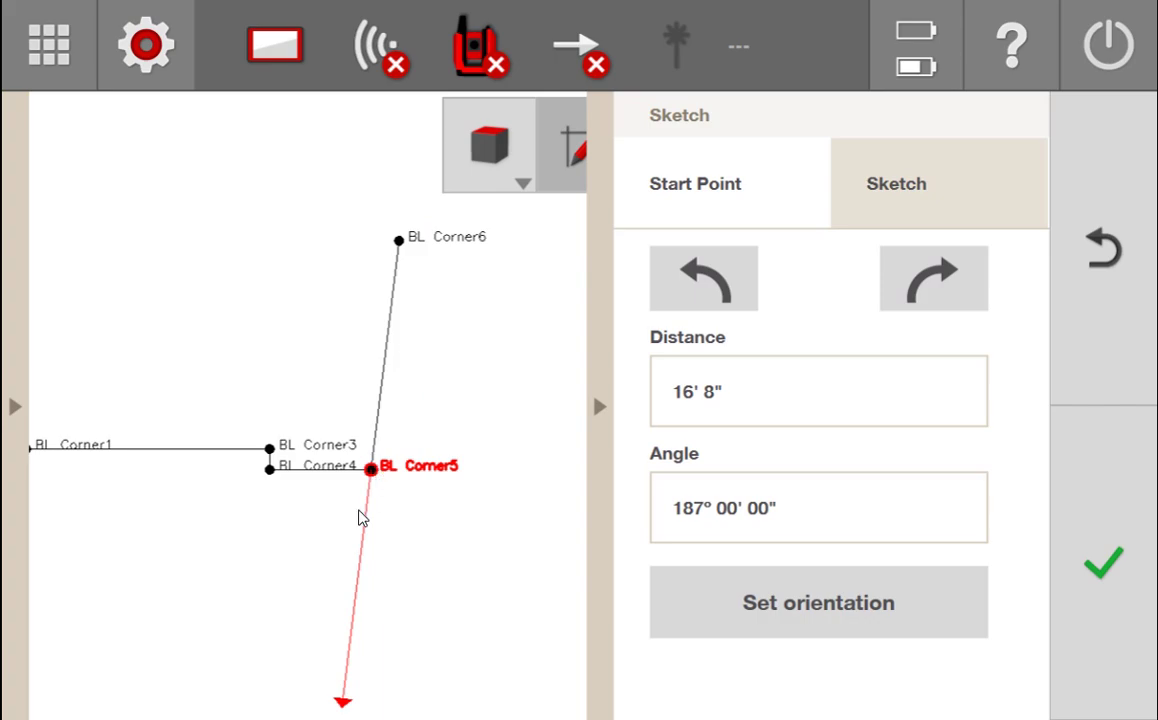
Verify the wall length on the plan and create BL Corner7 at 9' 5", 187°.
key("alt+Tab")
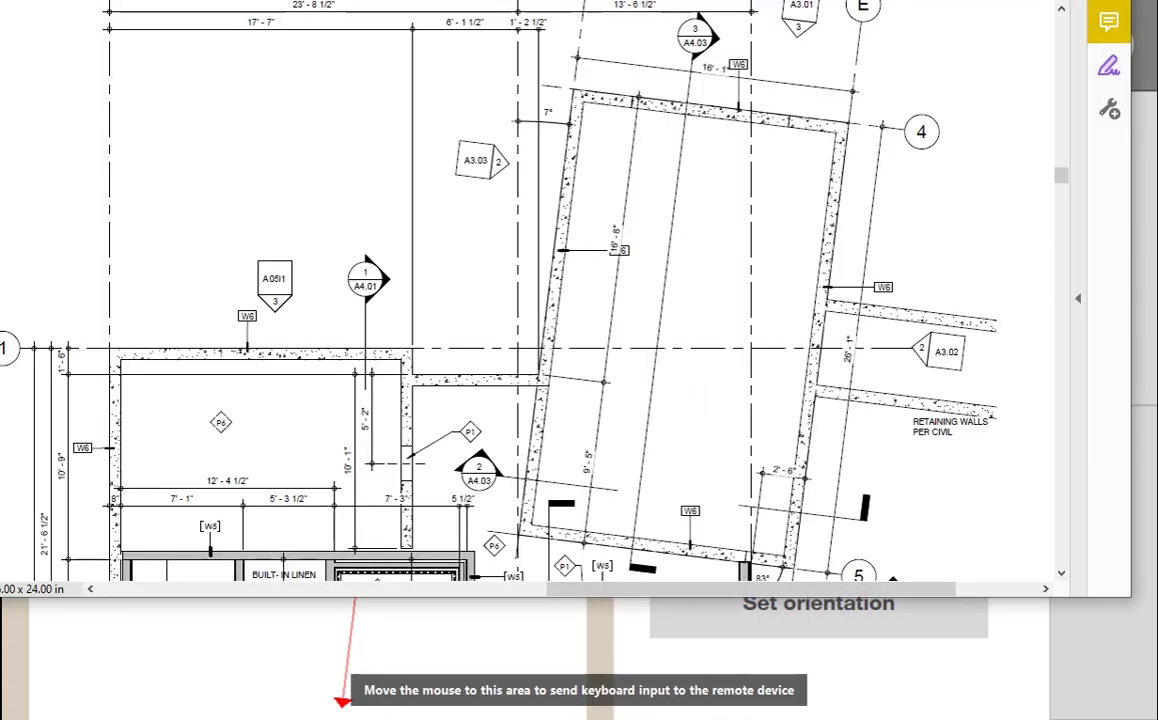
key("alt+Tab")
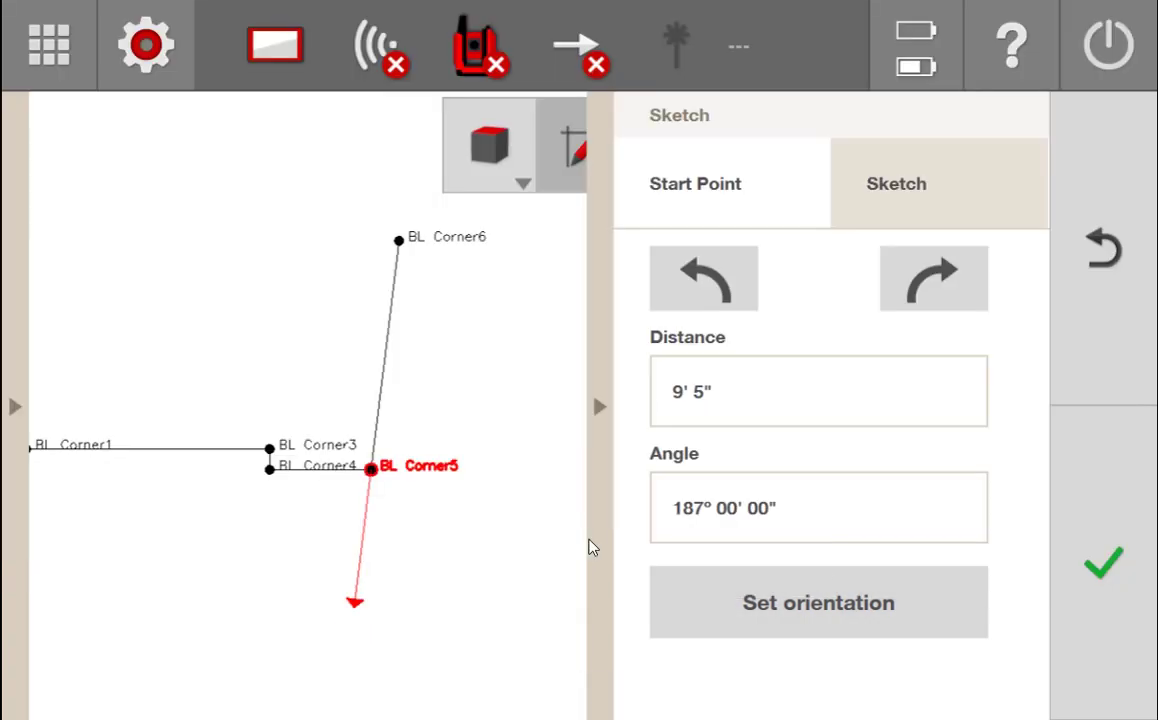
left_click(1110, 562)
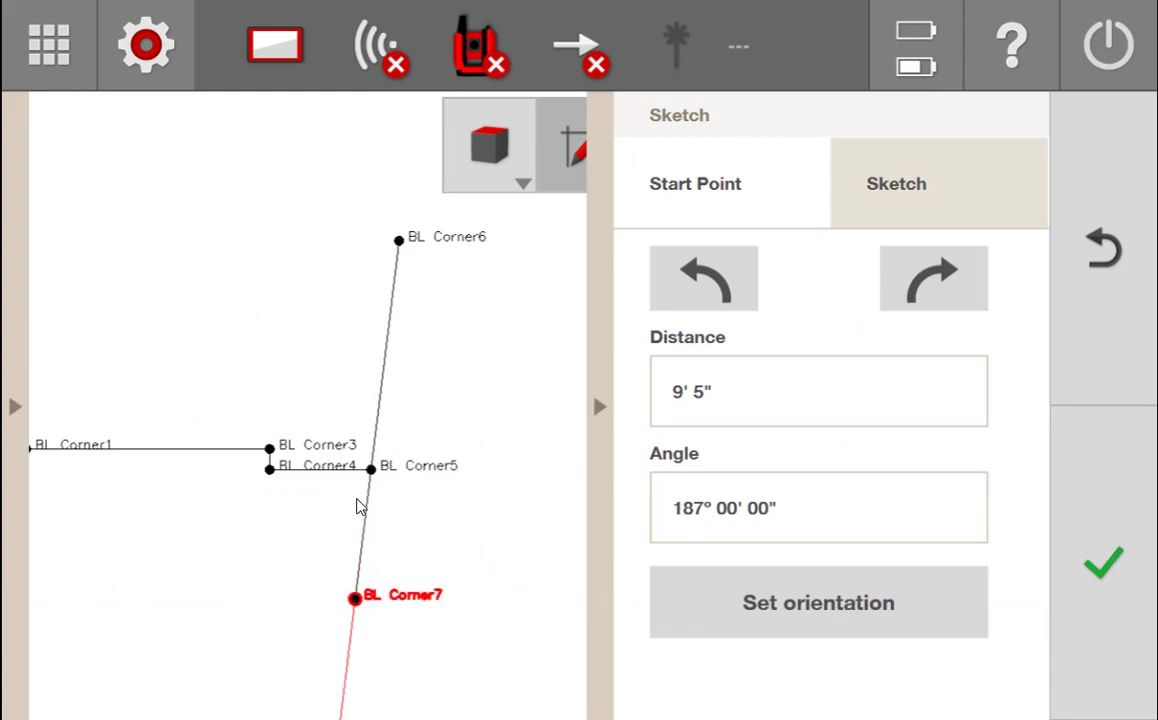